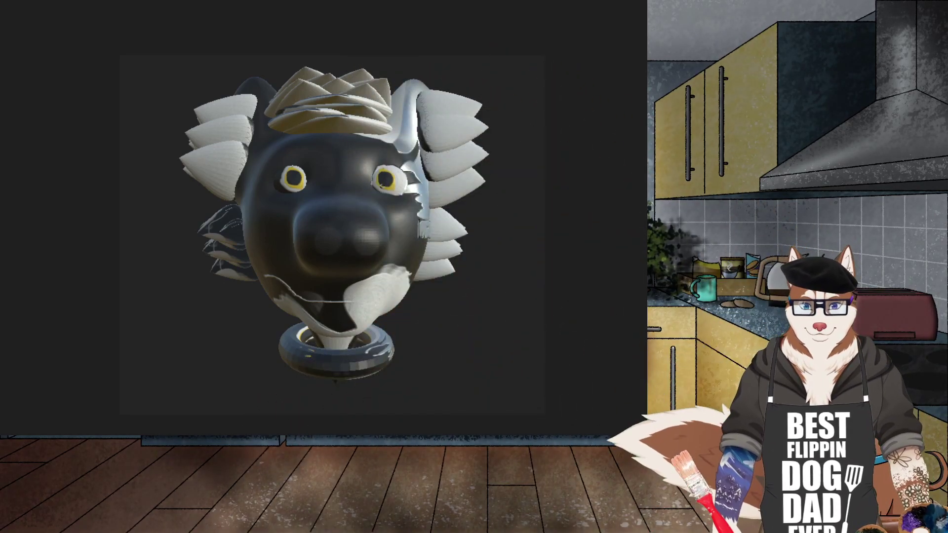
Step: Arrange the reference sheet in the right half and the pink fox artwork in the left half
scroll(476, 183, "up", 3)
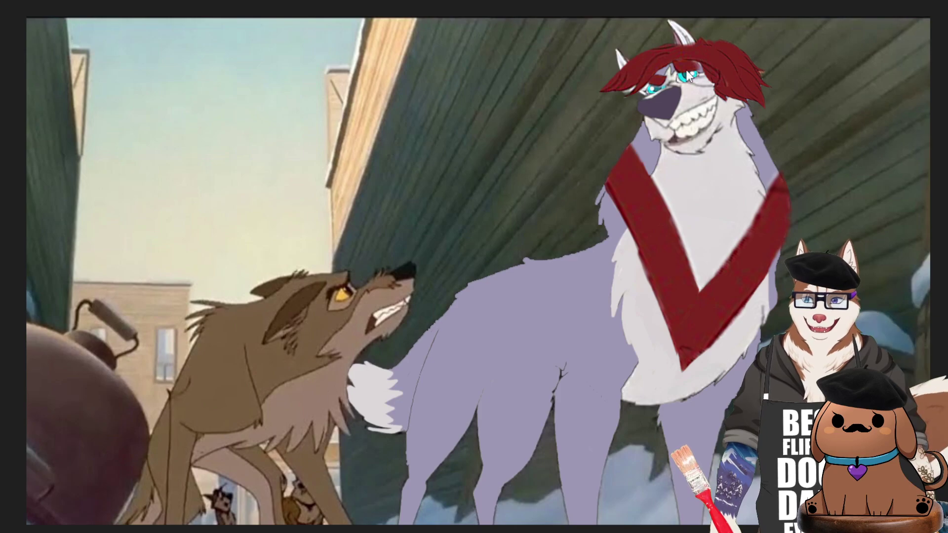
scroll(689, 75, "up", 5)
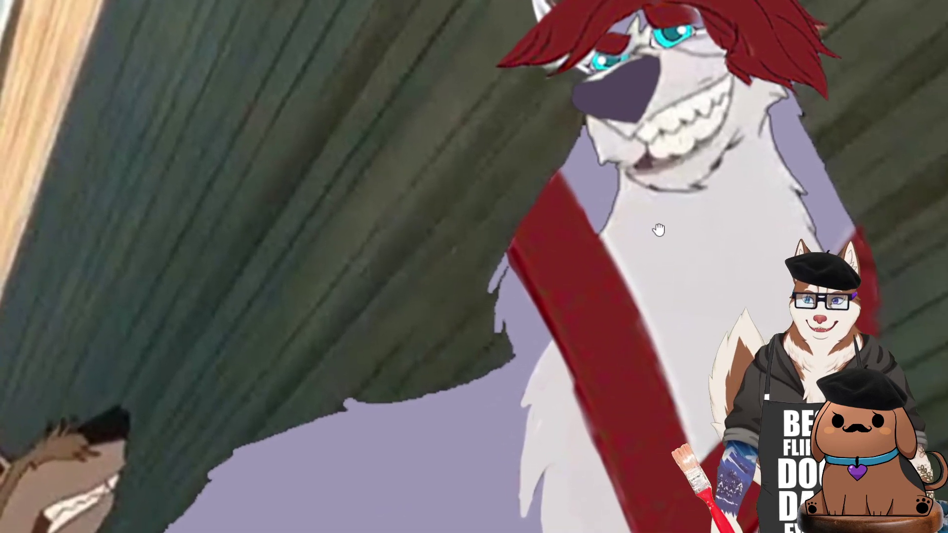
scroll(687, 264, "down", 2)
scroll(677, 275, "down", 1)
scroll(716, 287, "down", 2)
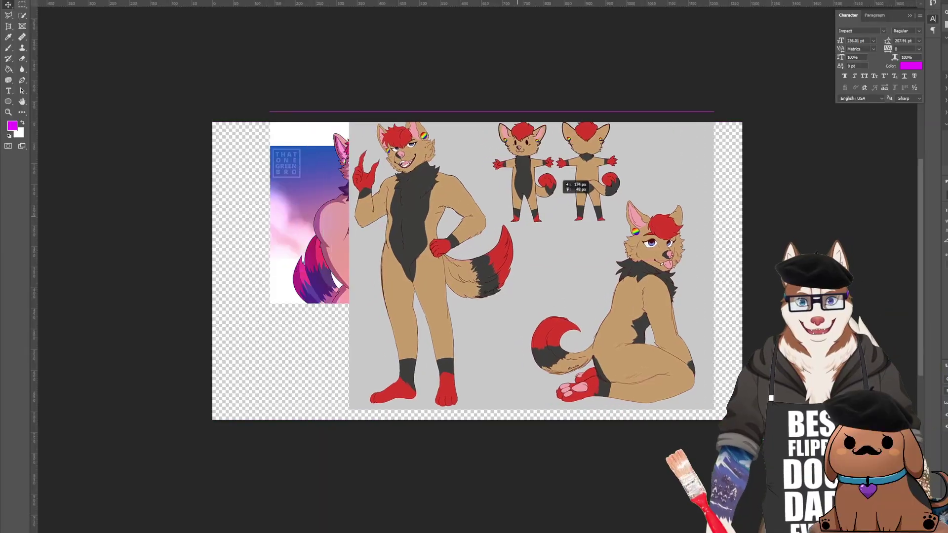
left_click_drag(558, 176, 700, 86)
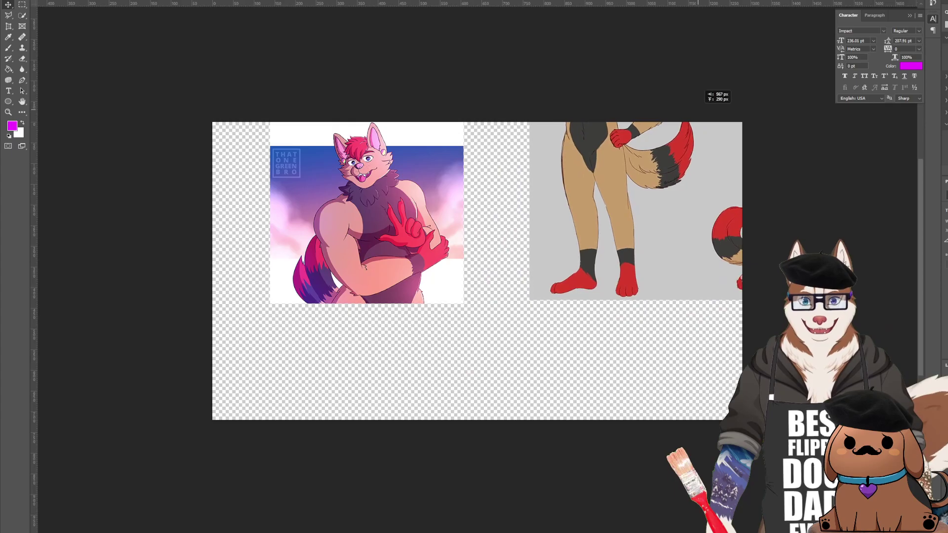
left_click_drag(366, 187, 318, 263)
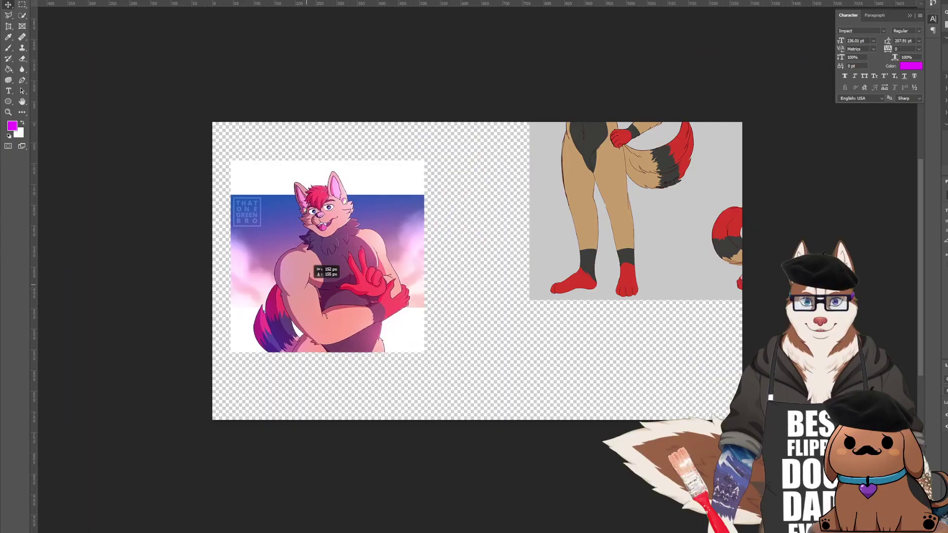
left_click_drag(416, 197, 592, 224)
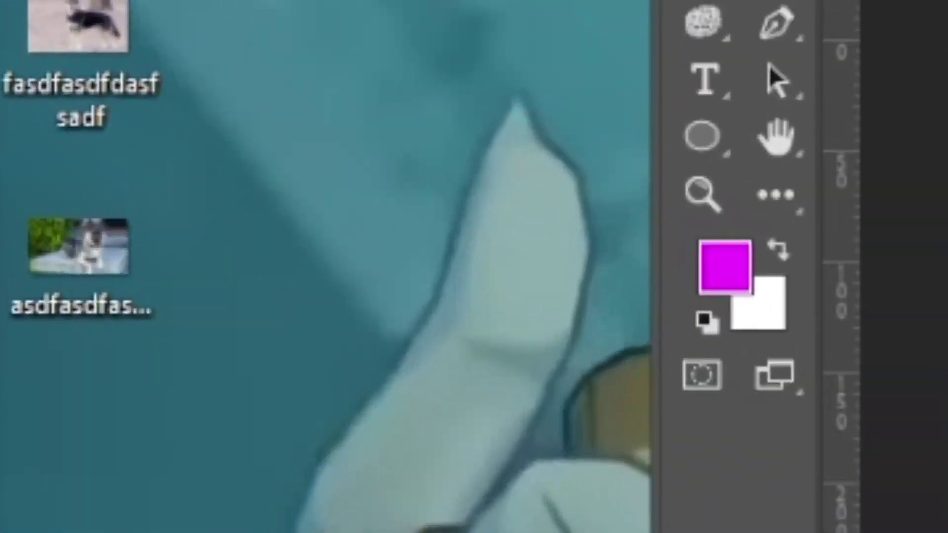
Step: Place the German shepherd photo on the canvas and enlarge it to fill the whole canvas
mouse_move(15, 176)
left_mouse_down()
mouse_move(452, 286)
mouse_move(345, 226)
left_mouse_up()
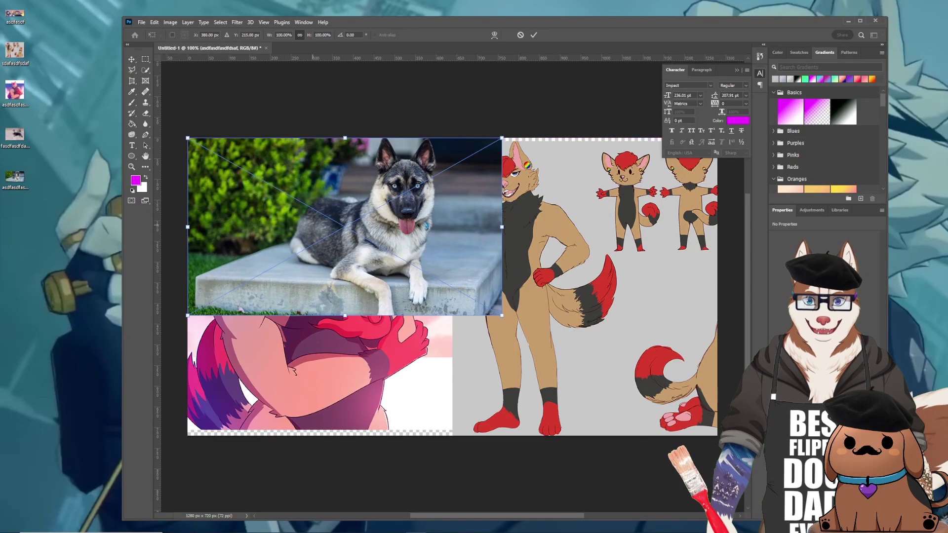
left_click_drag(501, 315, 716, 436)
key("Return")
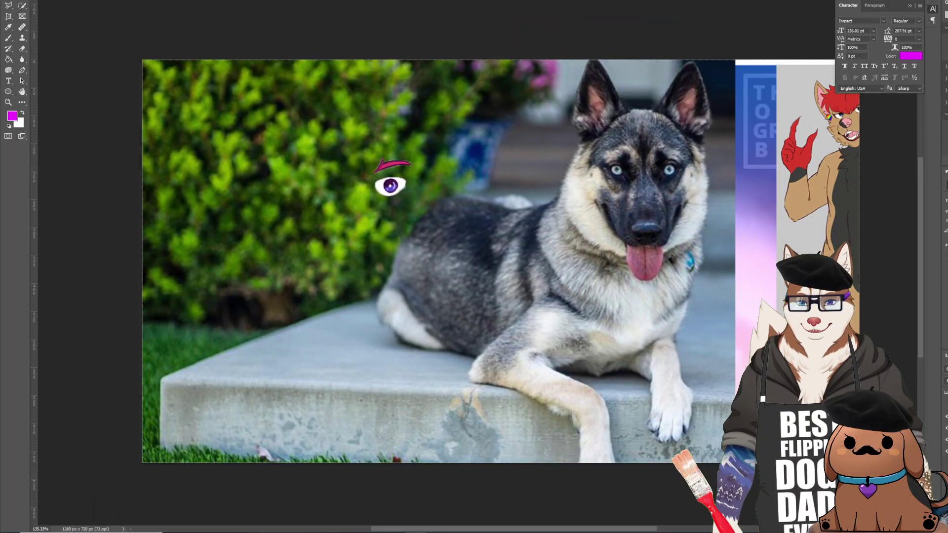
Step: Position the cartoon purple eye over the dog's first eye
left_click_drag(390, 183, 680, 154)
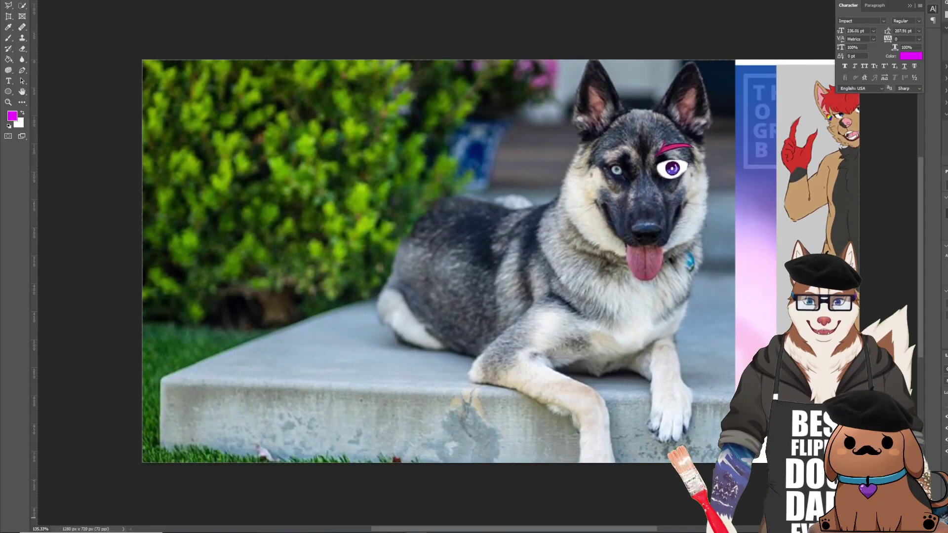
scroll(385, 262, "right", 5)
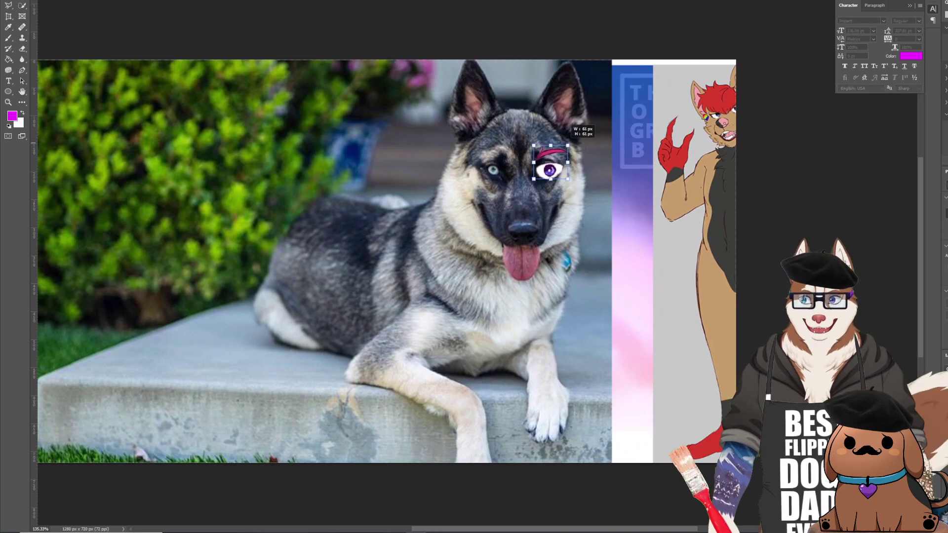
scroll(553, 157, "up", 3)
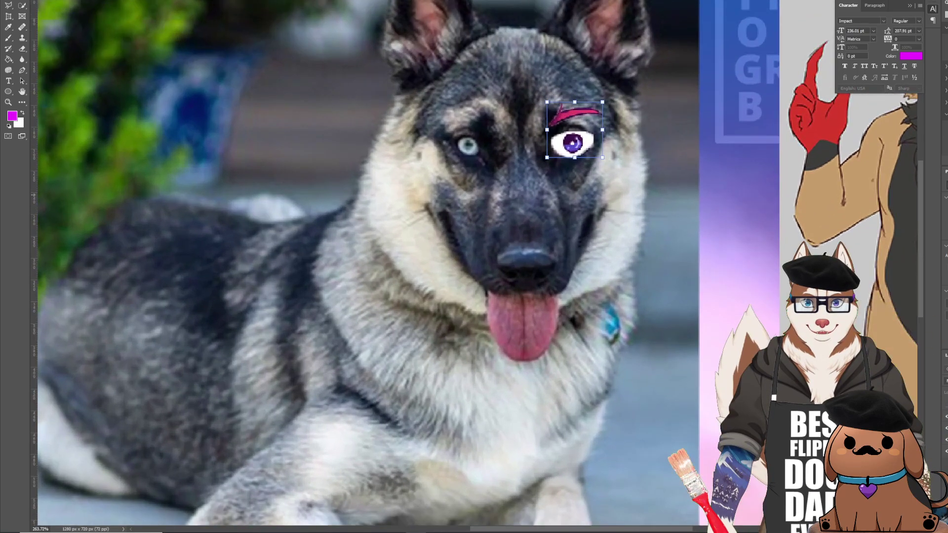
key("Escape")
key("Return")
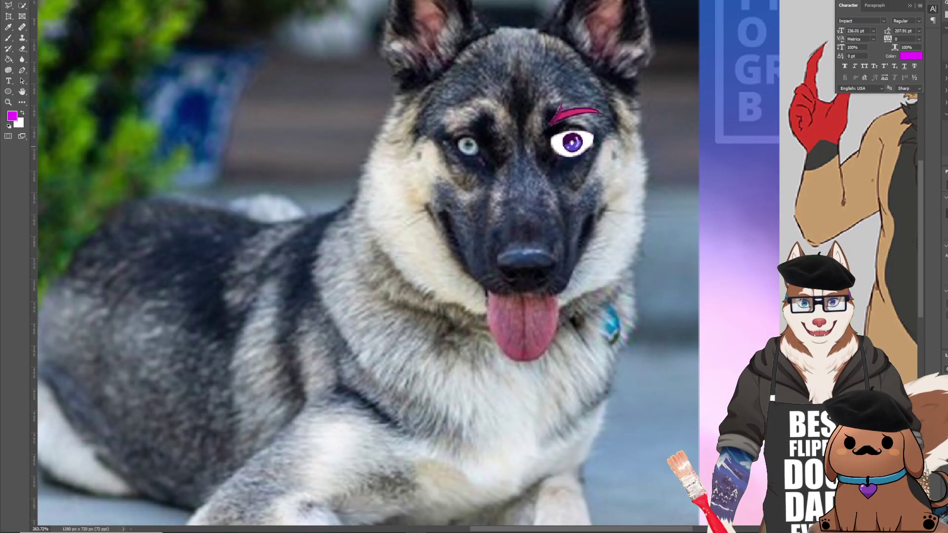
Step: Cover the dog's other eye with a horizontally flipped copy of the cartoon eye
scroll(544, 204, "down", 3)
scroll(544, 204, "down", 2)
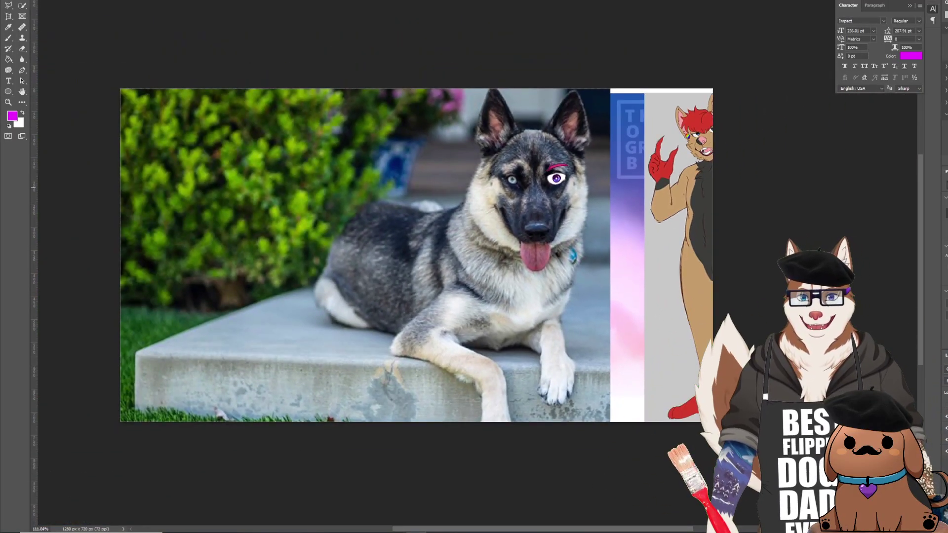
scroll(618, 181, "up", 2)
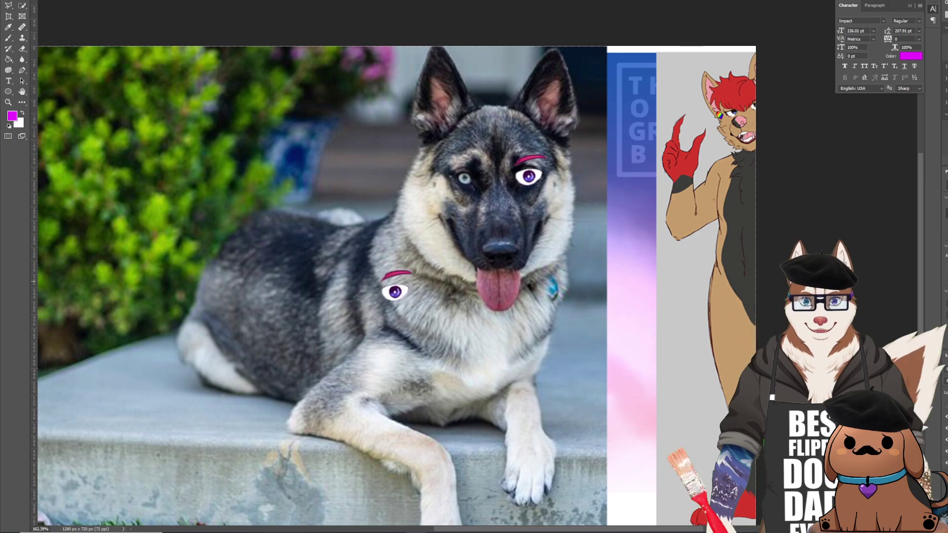
right_click(476, 184)
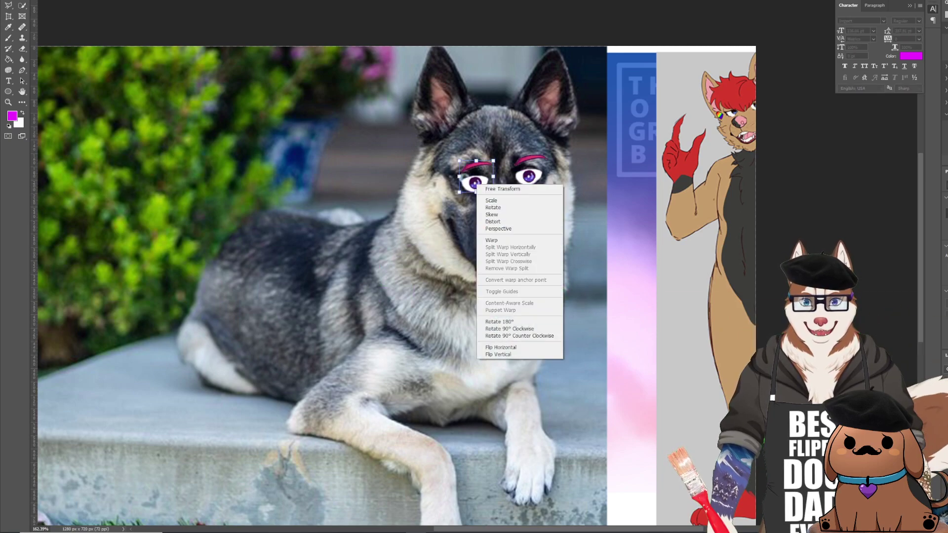
left_click(500, 347)
left_click_drag(487, 183, 473, 177)
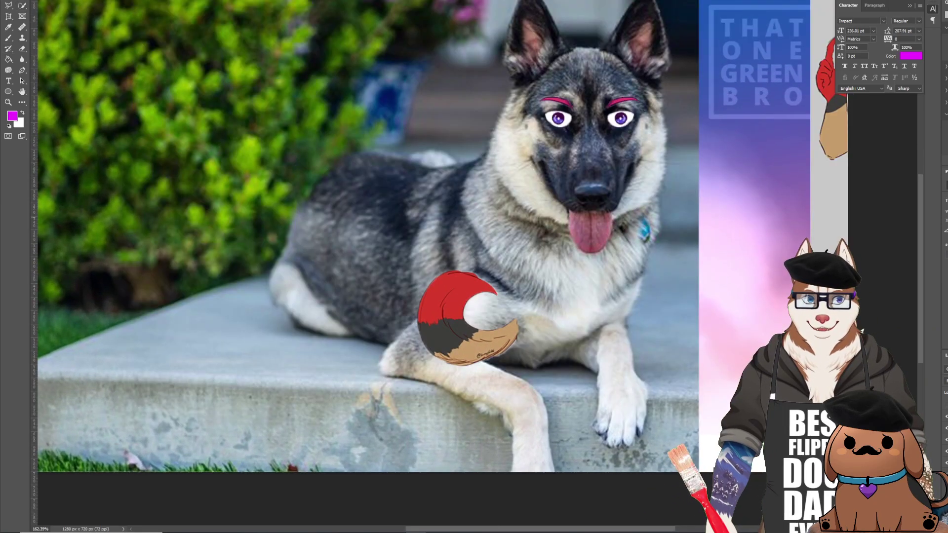
Step: Move the cartoon tail behind the dog, rotating it upward and enlarging it
left_click_drag(450, 274, 355, 69)
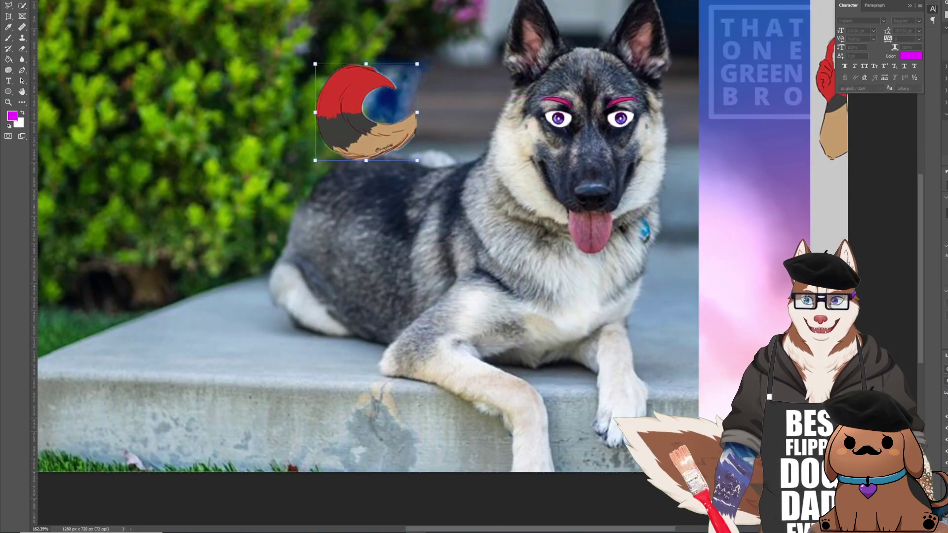
scroll(368, 247, "up", 1)
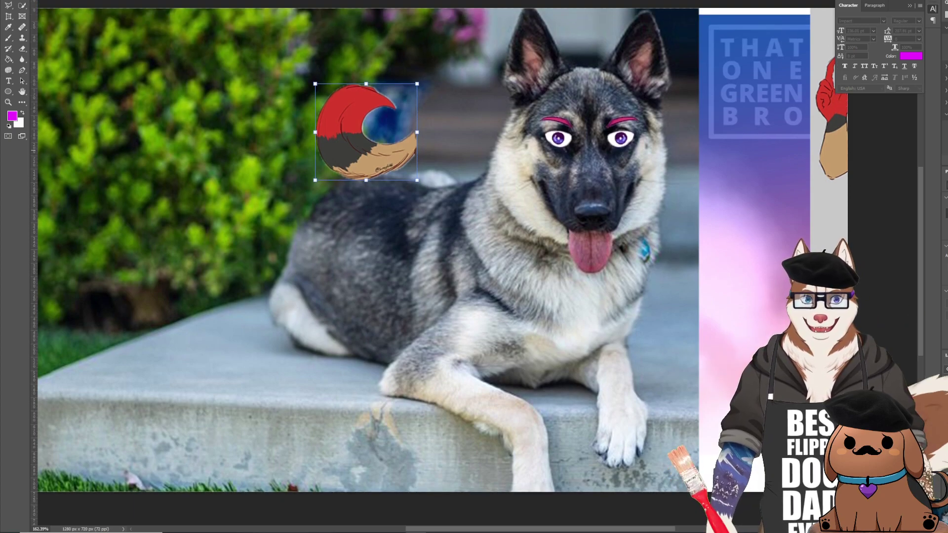
left_click_drag(424, 188, 296, 171)
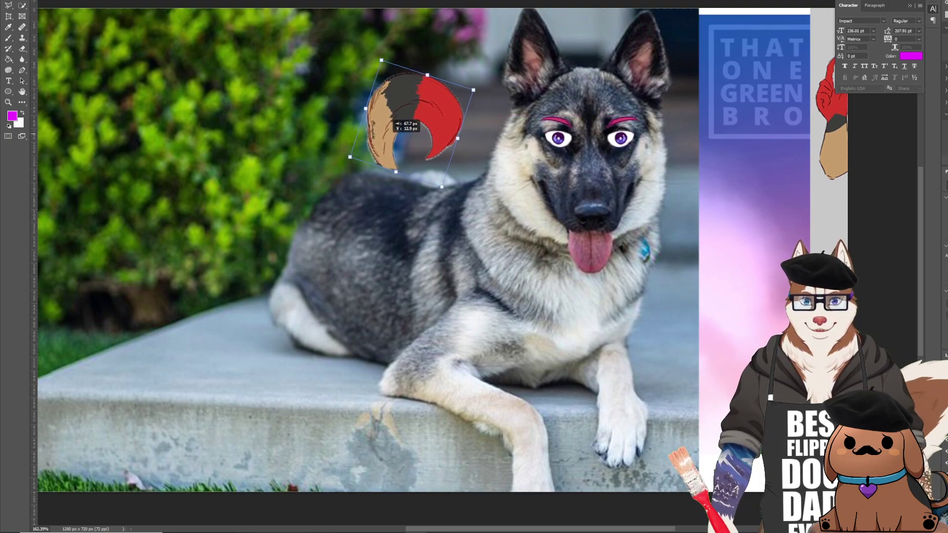
left_click_drag(344, 126, 342, 126)
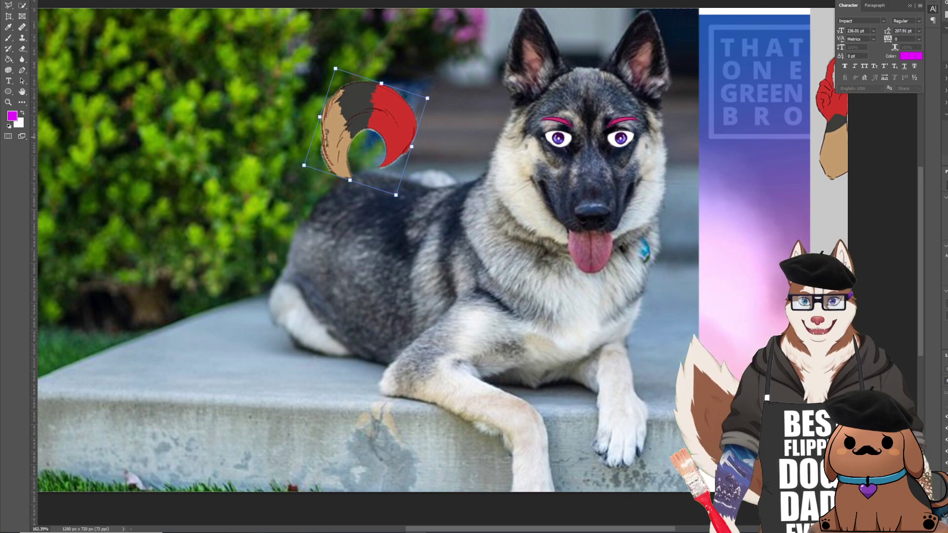
left_click_drag(427, 98, 474, 47)
left_click_drag(328, 82, 350, 89)
key("Return")
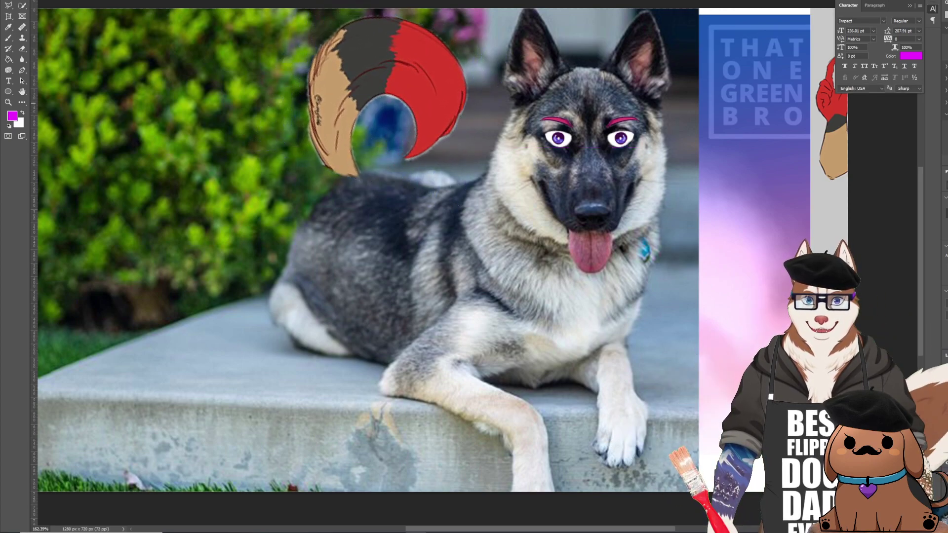
Step: Adjust the view and switch to the Eraser tool
scroll(345, 168, "down", 3)
scroll(276, 168, "up", 3)
scroll(276, 167, "up", 2)
scroll(277, 168, "up", 2)
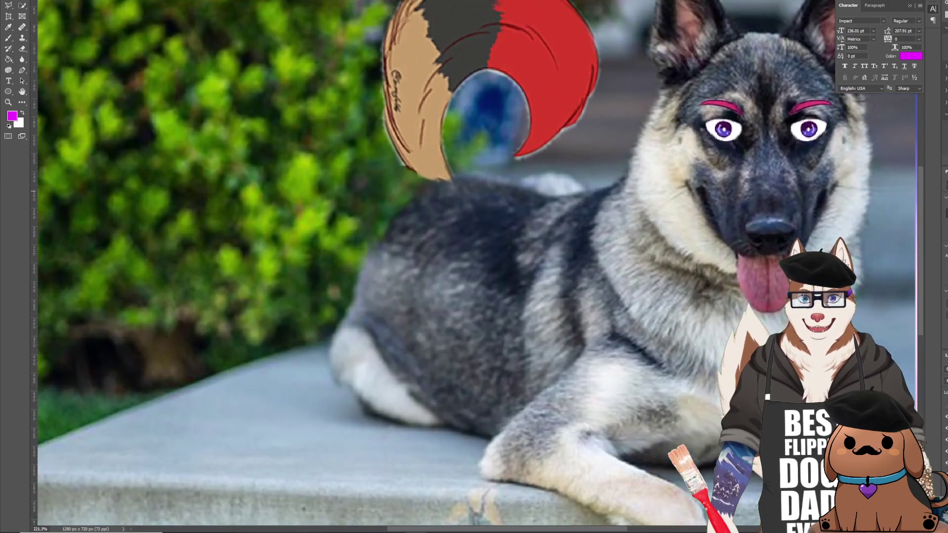
scroll(276, 168, "up", 3)
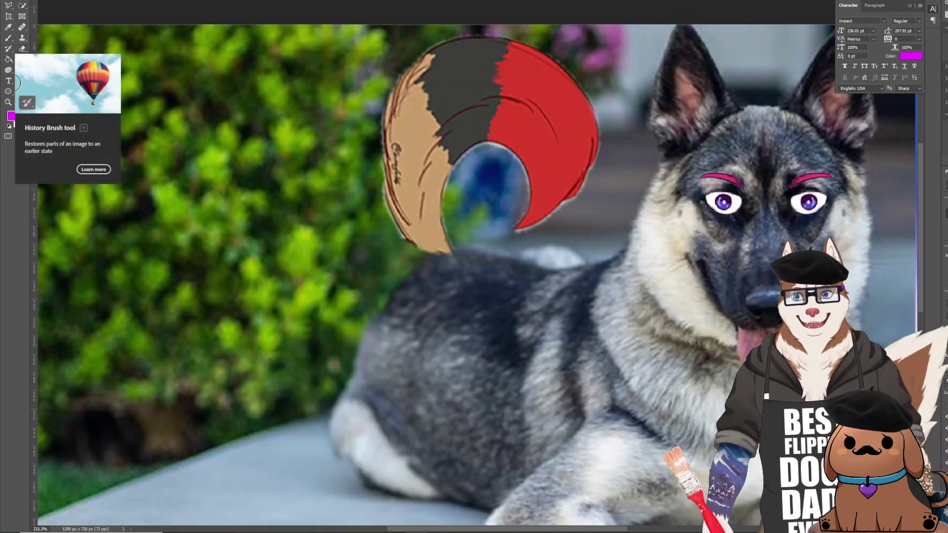
left_click(22, 48)
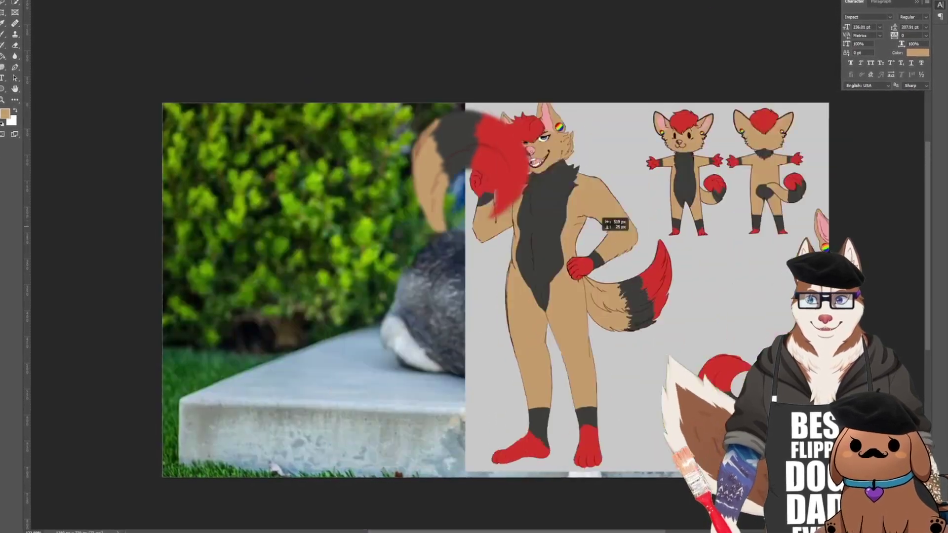
Step: Push the reference sheet to the canvas's right edge and hide the dog photo to check the overlays
mouse_move(229, 212)
left_mouse_down()
mouse_move(225, 143)
mouse_move(203, 157)
left_mouse_up()
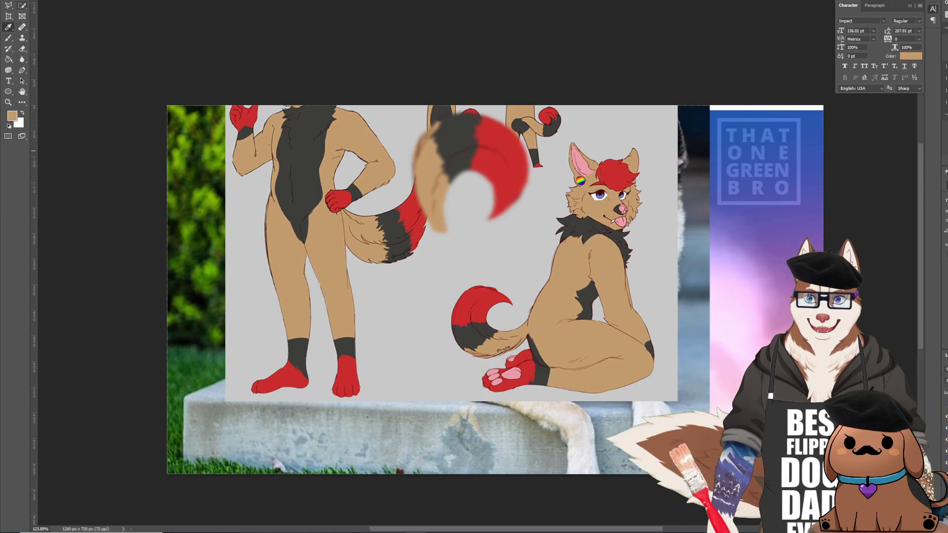
left_click_drag(285, 141, 816, 167)
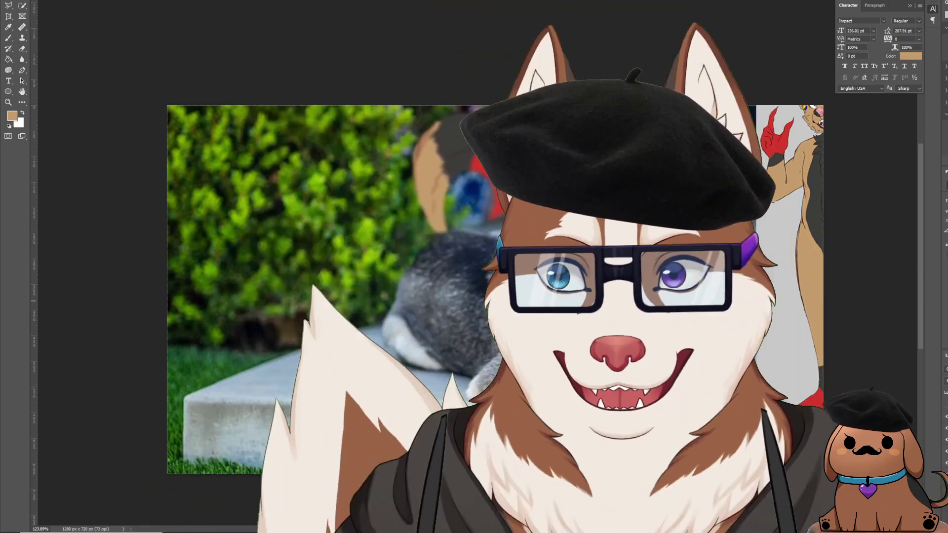
key("Delete")
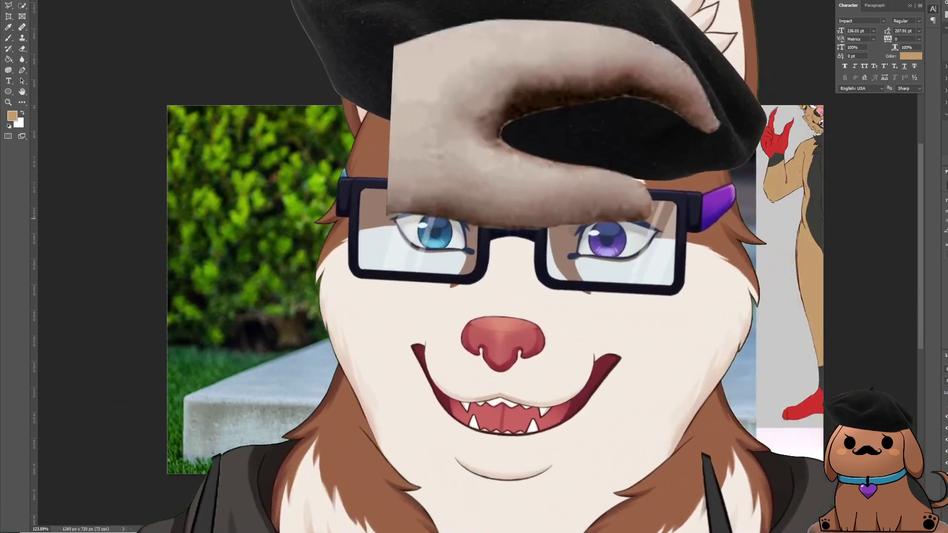
scroll(666, 331, "up", 3)
scroll(494, 247, "down", 1)
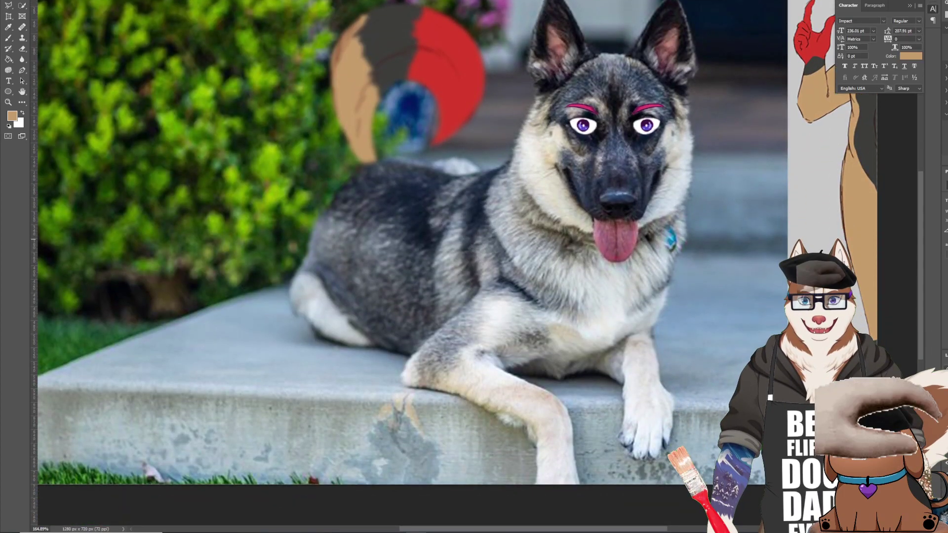
Step: Switch to the Healing Brush and undo the tan recolouring of the dog
right_click(22, 26)
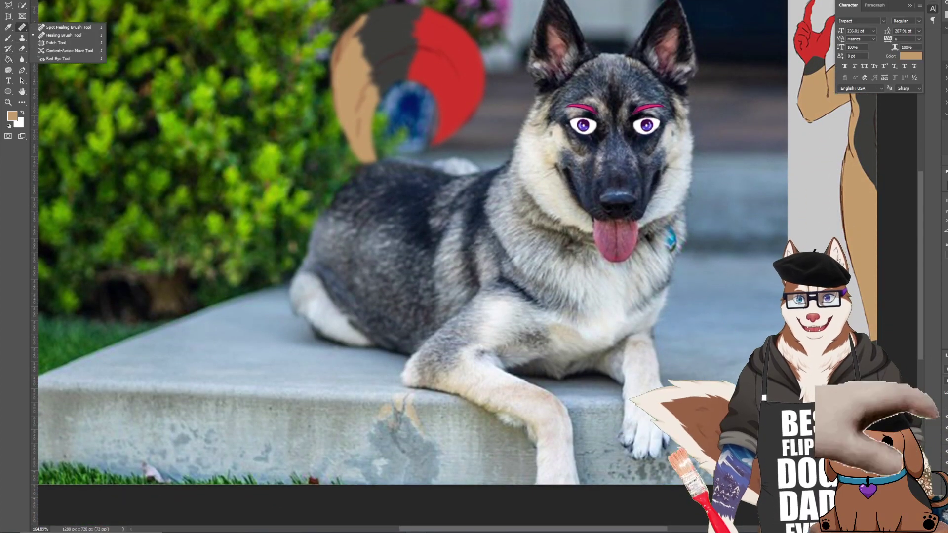
left_click(64, 34)
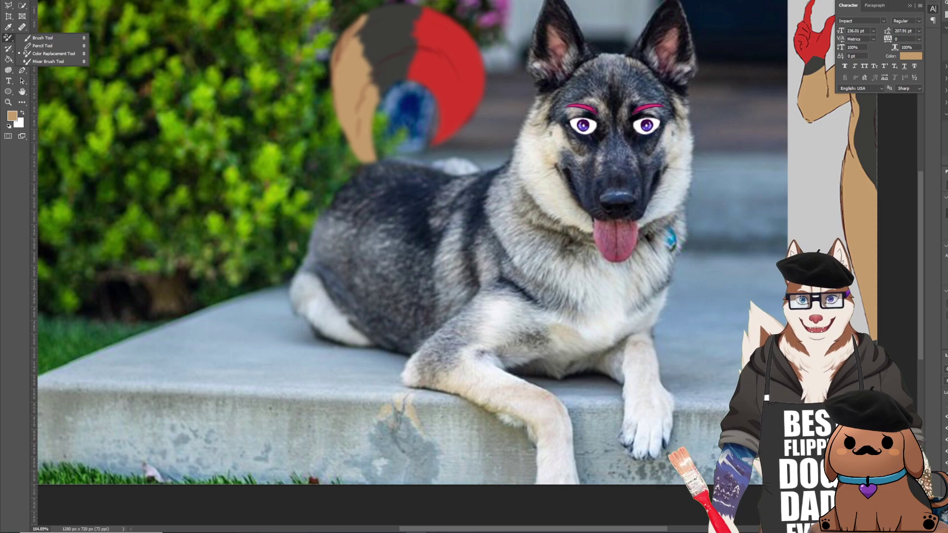
scroll(366, 231, "down", 3)
scroll(366, 232, "up", 1)
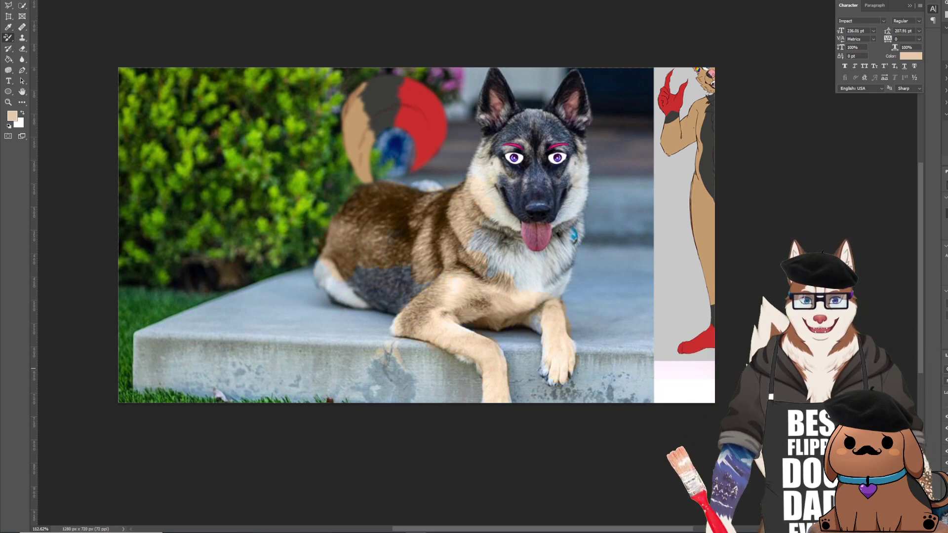
key("ctrl+z")
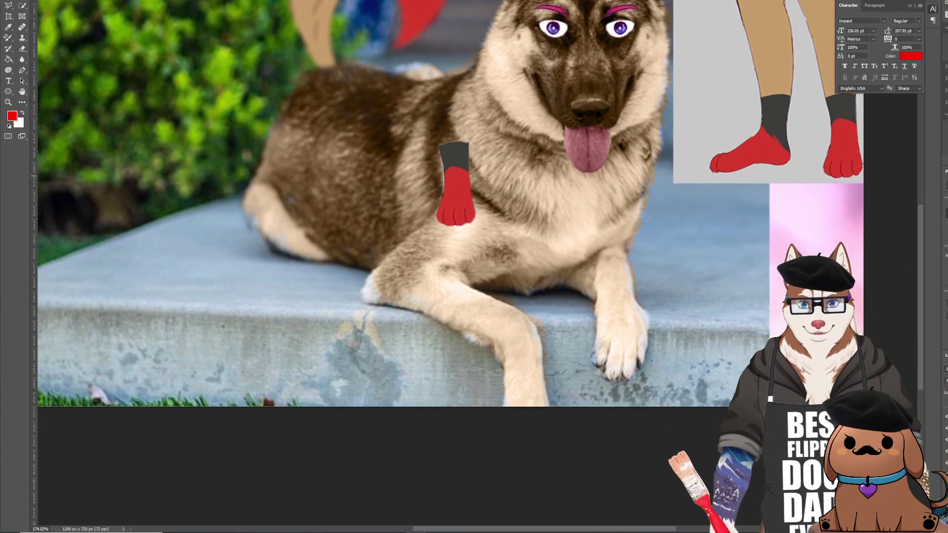
Step: Fit the red sock over the dog's front paw, enlarging it and shortening its dark cuff
left_click_drag(455, 187, 590, 368)
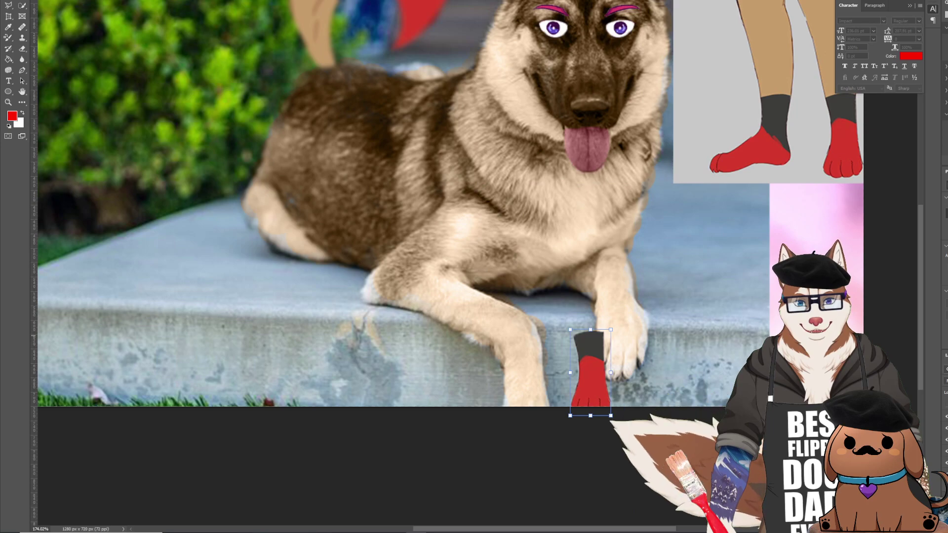
mouse_move(610, 329)
left_mouse_down()
mouse_move(635, 266)
mouse_move(642, 298)
mouse_move(619, 263)
mouse_move(667, 260)
left_mouse_up()
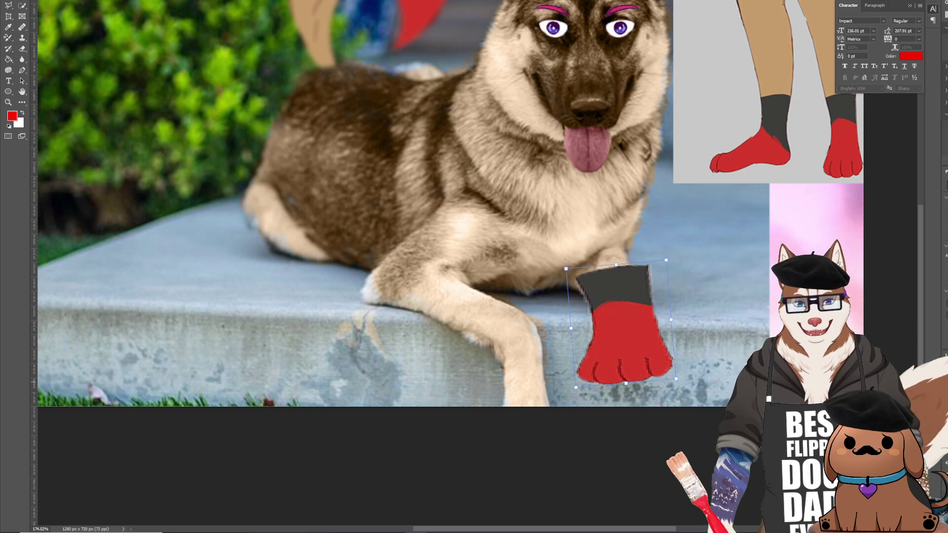
left_click_drag(616, 265, 619, 277)
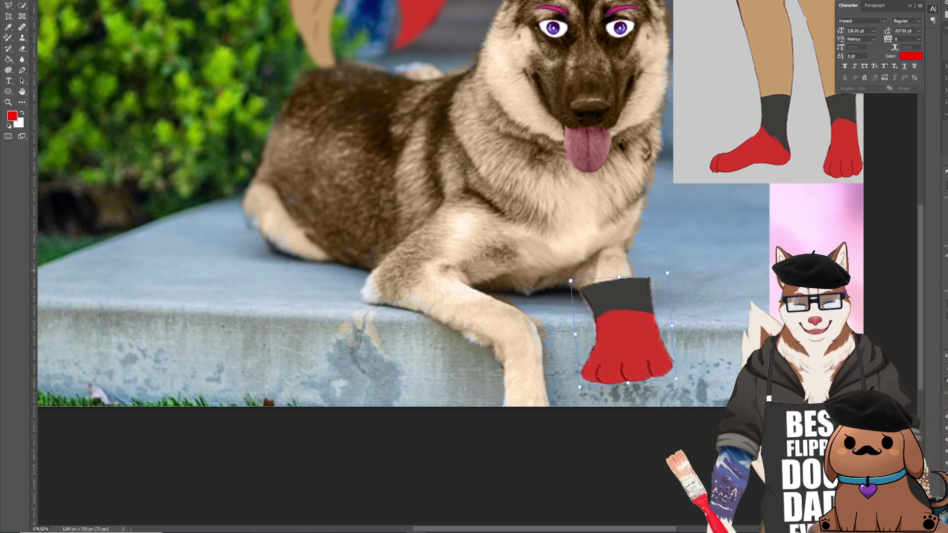
key("Return")
key("e")
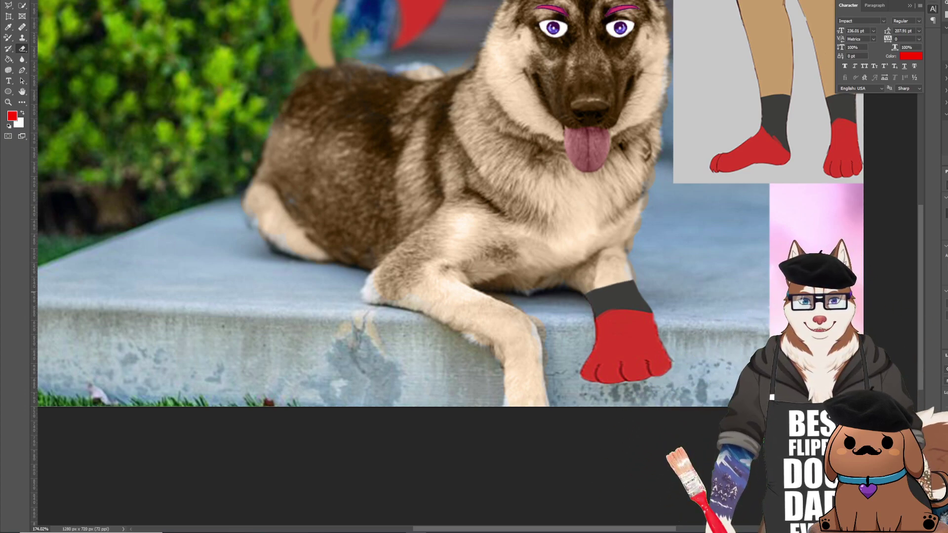
scroll(617, 316, "down", 5)
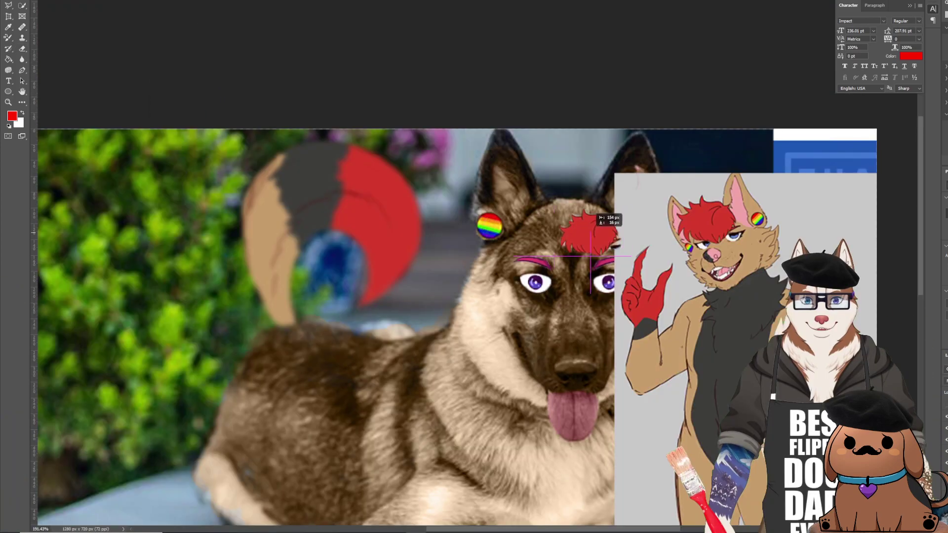
Step: Shift the dog photo right and scale the red hair tuft onto its head
left_click_drag(572, 370, 632, 363)
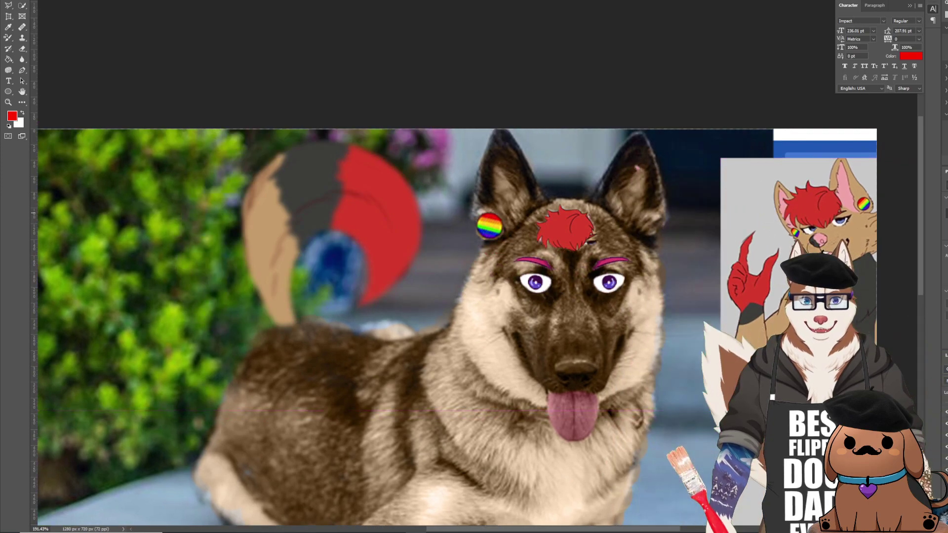
scroll(568, 222, "up", 2)
mouse_move(592, 197)
left_mouse_down()
mouse_move(634, 165)
mouse_move(597, 170)
left_mouse_up()
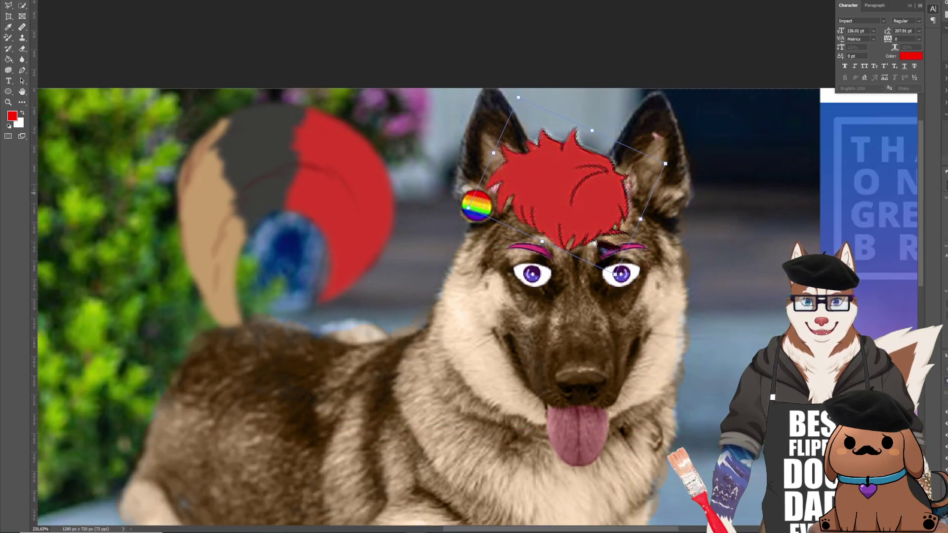
key("Return")
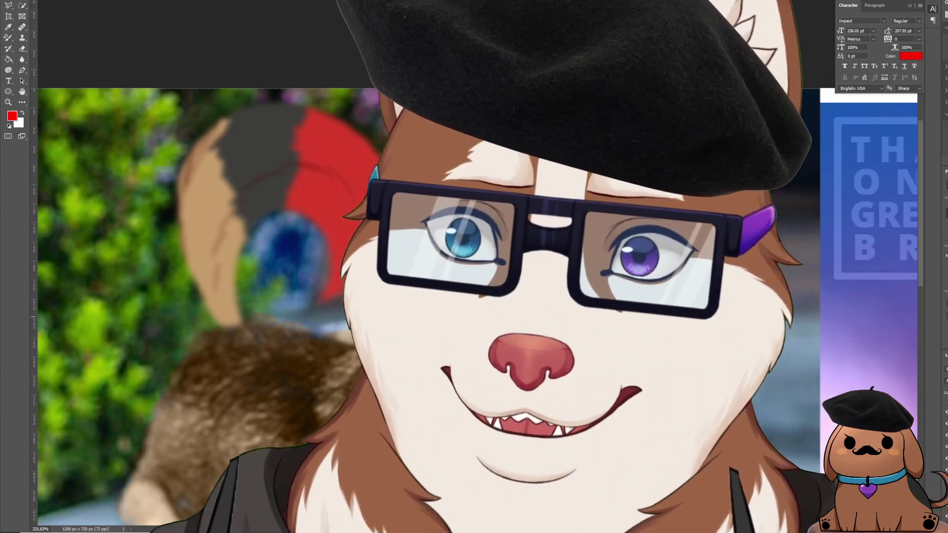
scroll(647, 322, "down", 2)
key("e")
Step: Bring the reference sheet over the canvas and sample its pink with the eyedropper
scroll(693, 285, "up", 3)
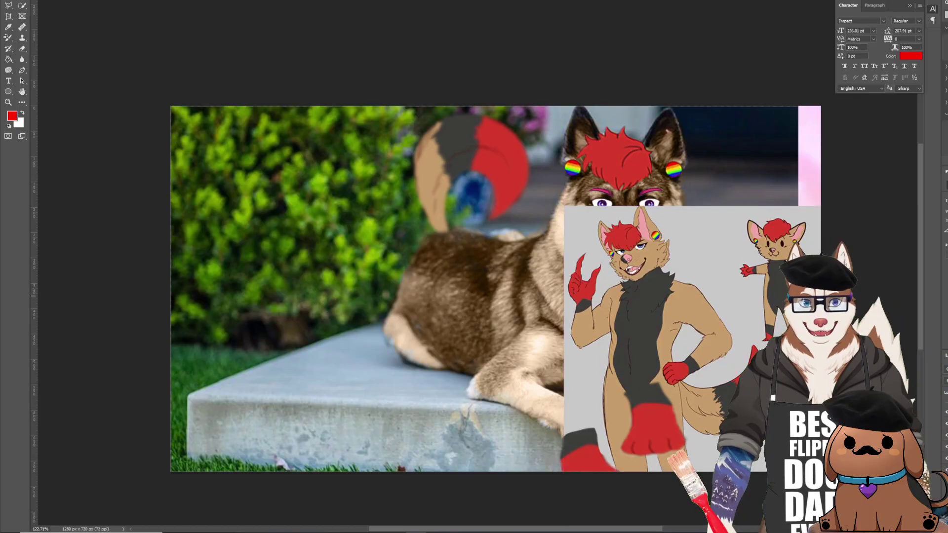
scroll(680, 291, "up", 2)
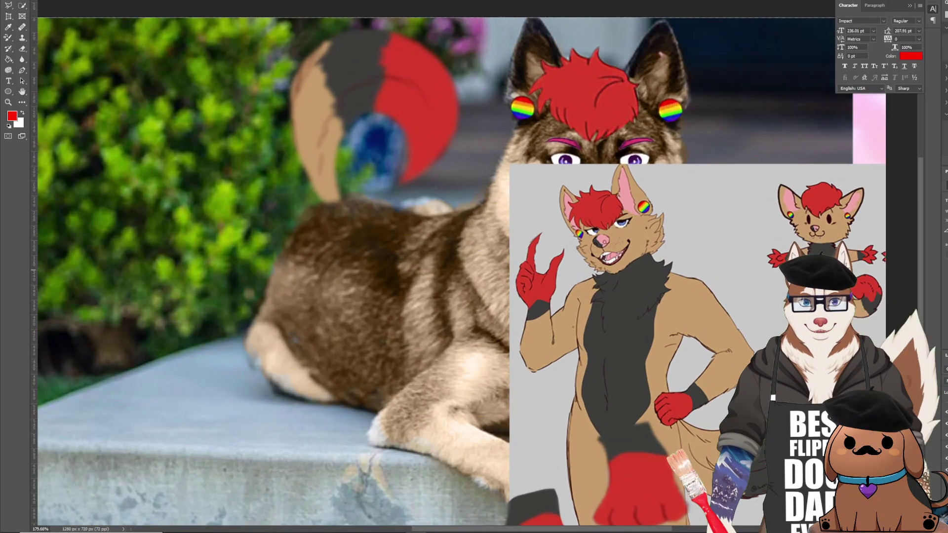
left_click_drag(691, 346, 596, 374)
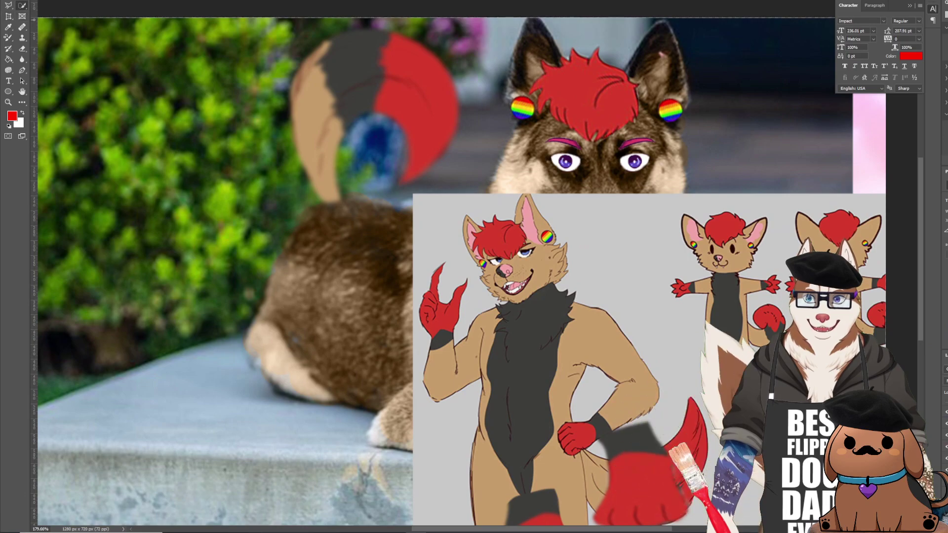
key("i")
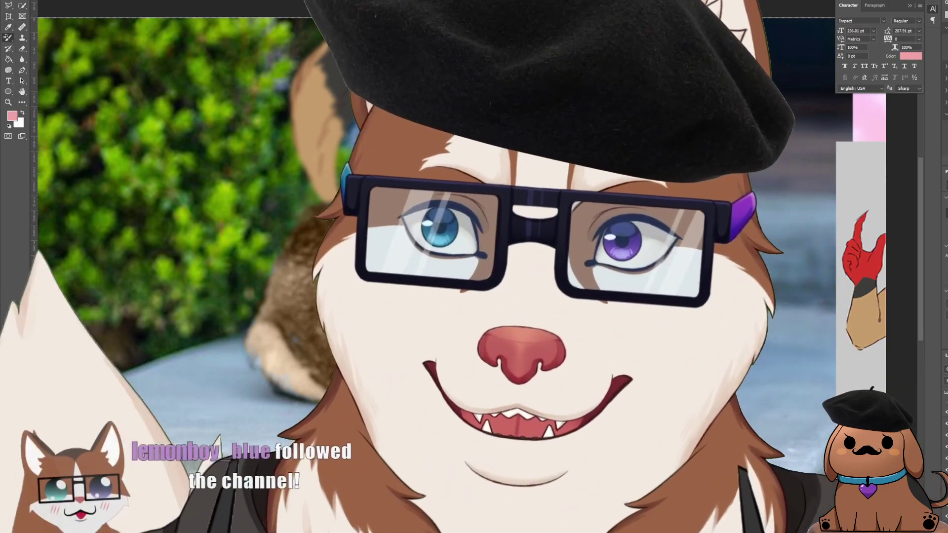
right_click(9, 37)
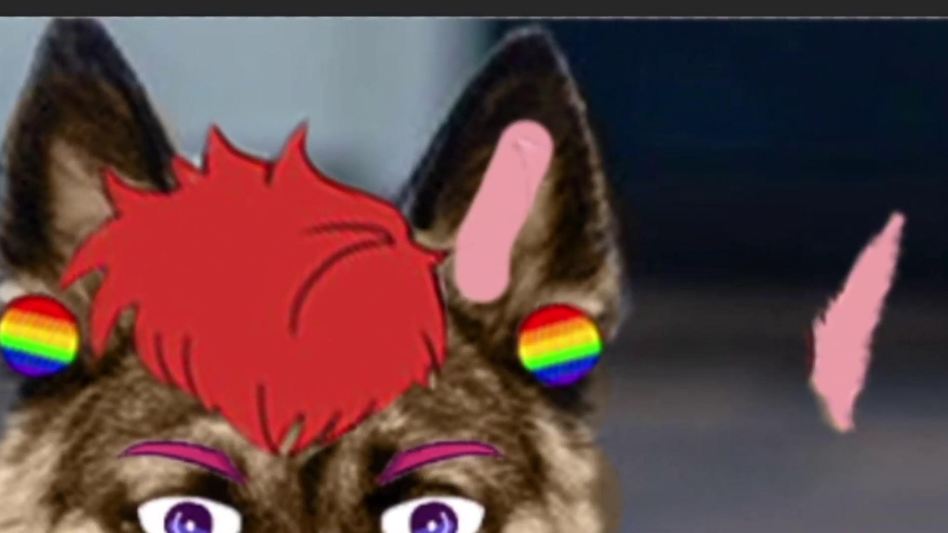
Step: Paint pink inside the dog's ears and select the black chest fur on the reference sheet
left_click_drag(482, 276, 535, 281)
left_click_drag(514, 148, 471, 291)
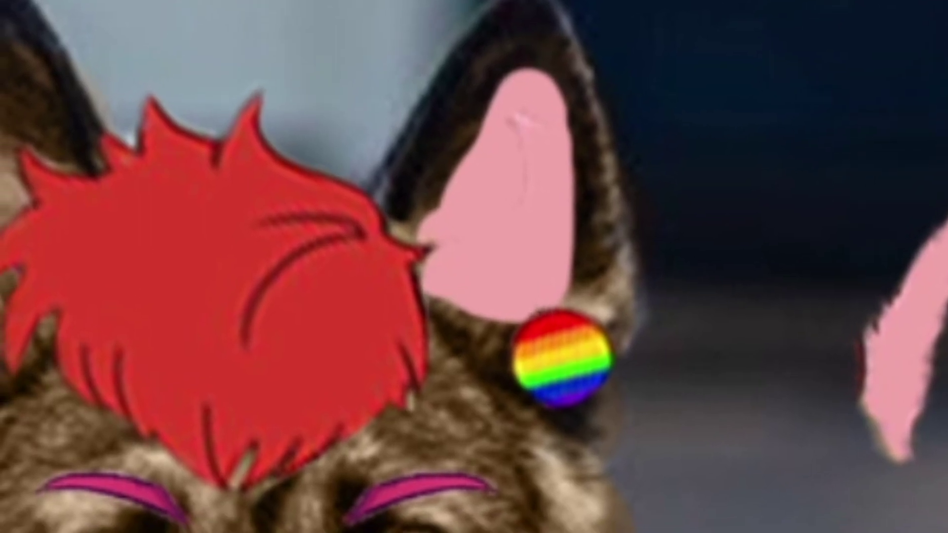
mouse_move(186, 132)
left_mouse_down()
mouse_move(395, 419)
mouse_move(314, 181)
left_mouse_up()
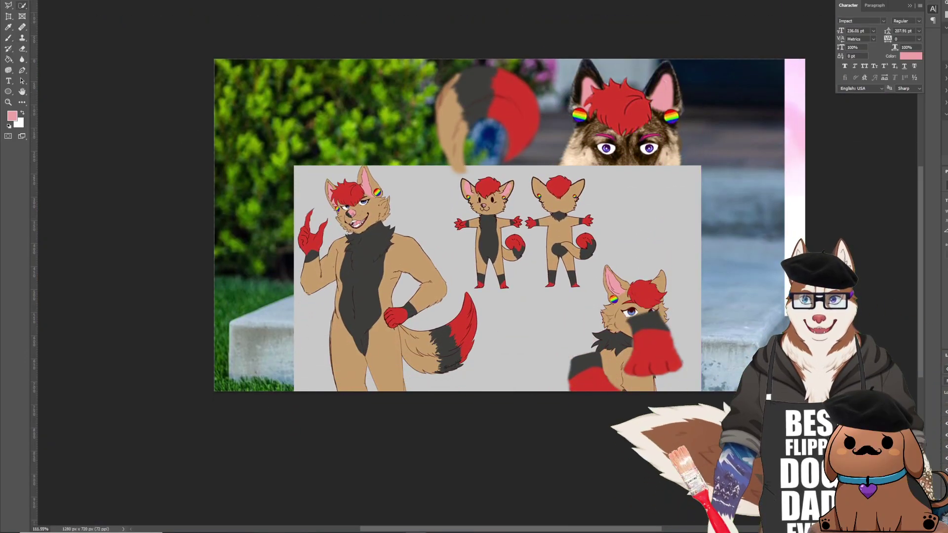
left_click(364, 286)
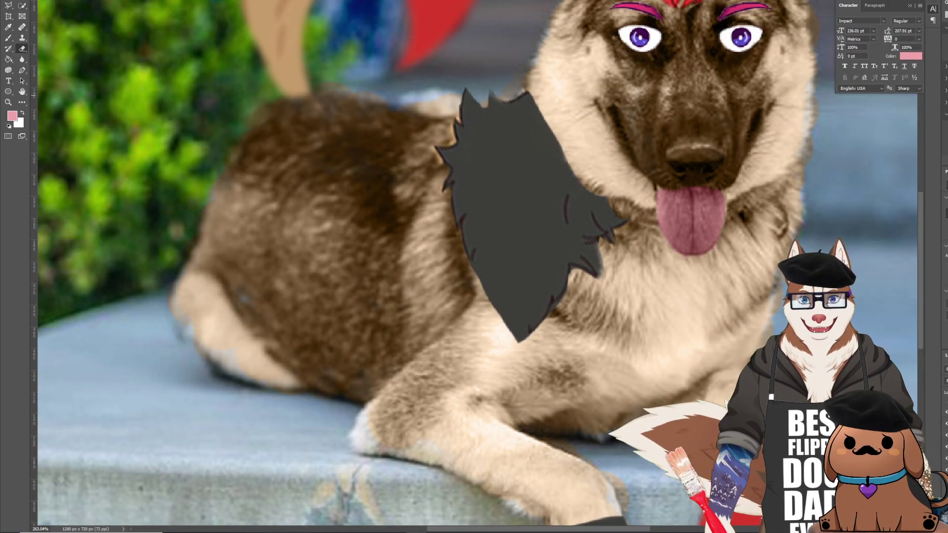
Step: Place a horizontally mirrored, rotated copy of the fur on the chest's other side
scroll(653, 230, "down", 5)
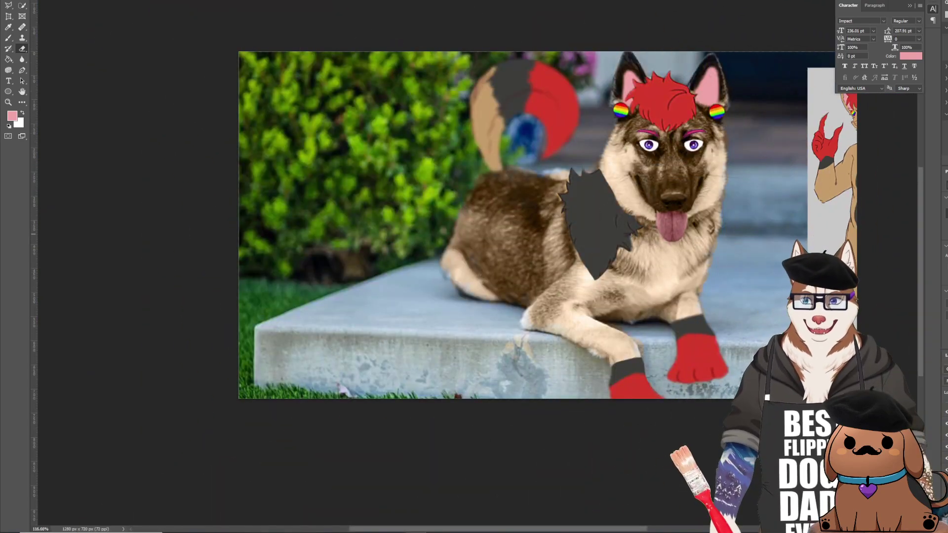
left_click_drag(547, 195, 677, 226)
right_click(692, 247)
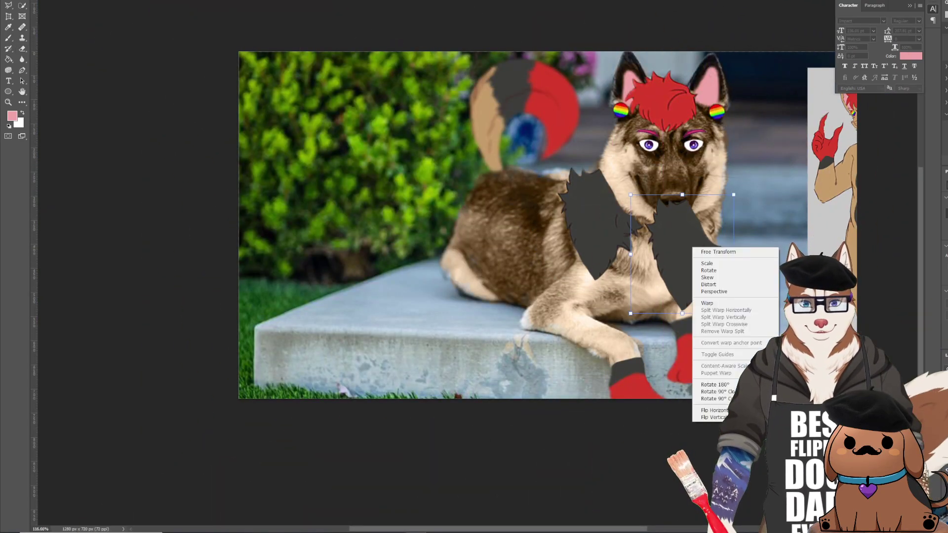
left_click(713, 410)
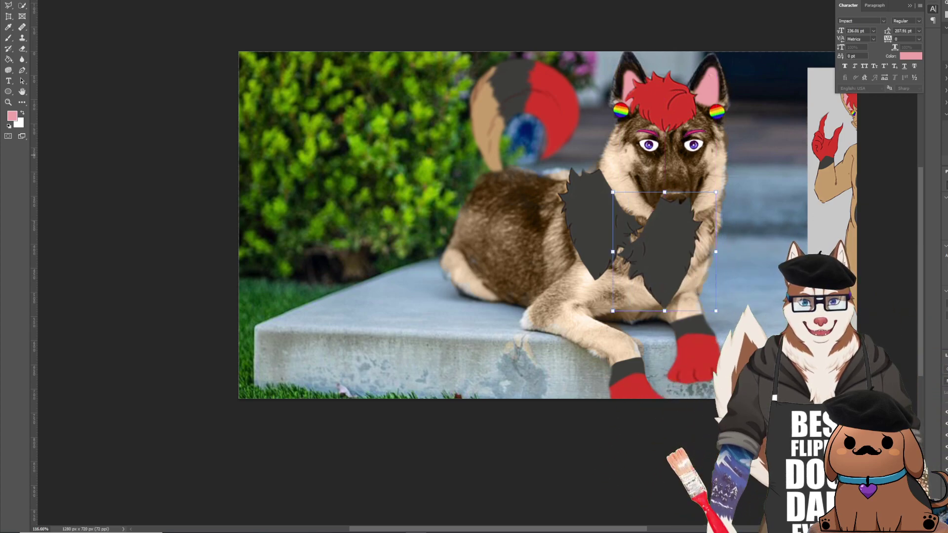
left_click_drag(607, 345, 797, 251)
left_click_drag(703, 235, 743, 233)
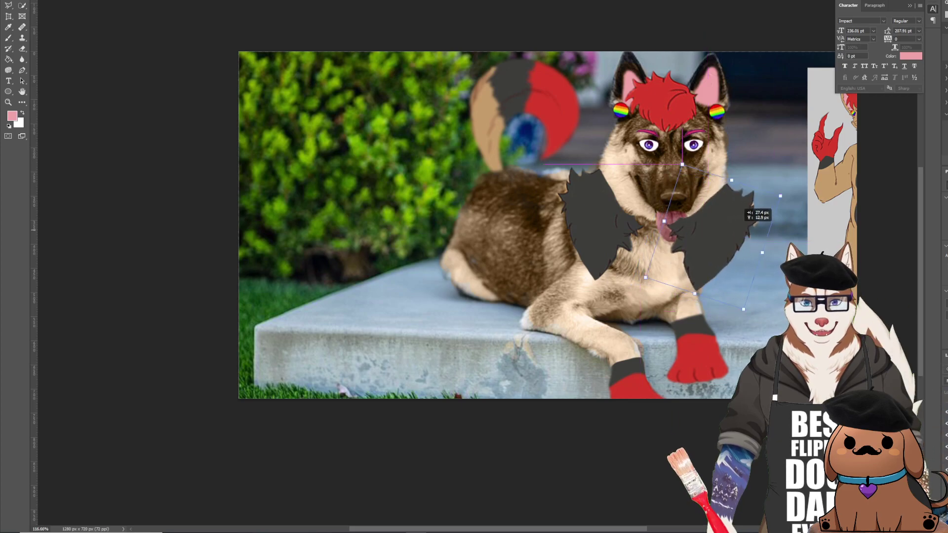
key("Return")
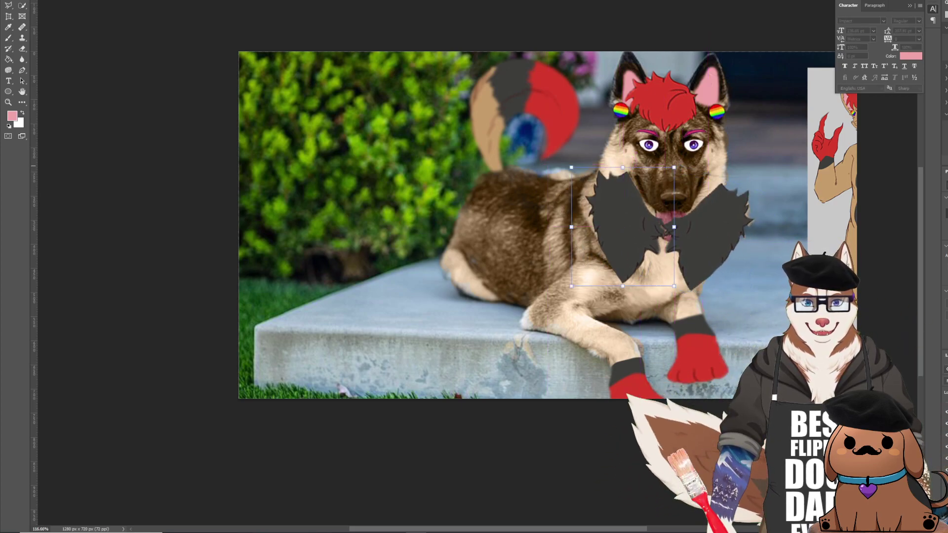
Step: Widen, rotate and narrow the fur pieces so they meet in a full chest ruff
left_click_drag(571, 167, 566, 166)
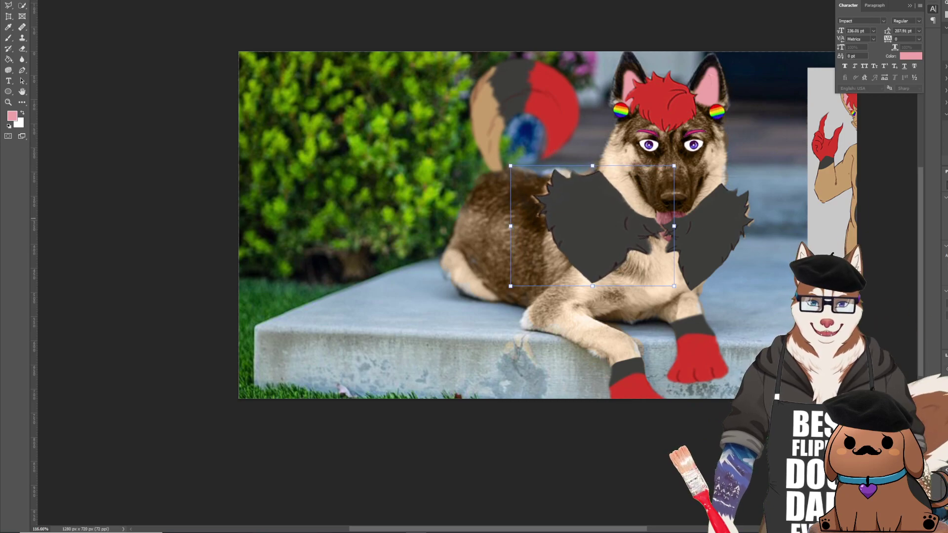
key("Return")
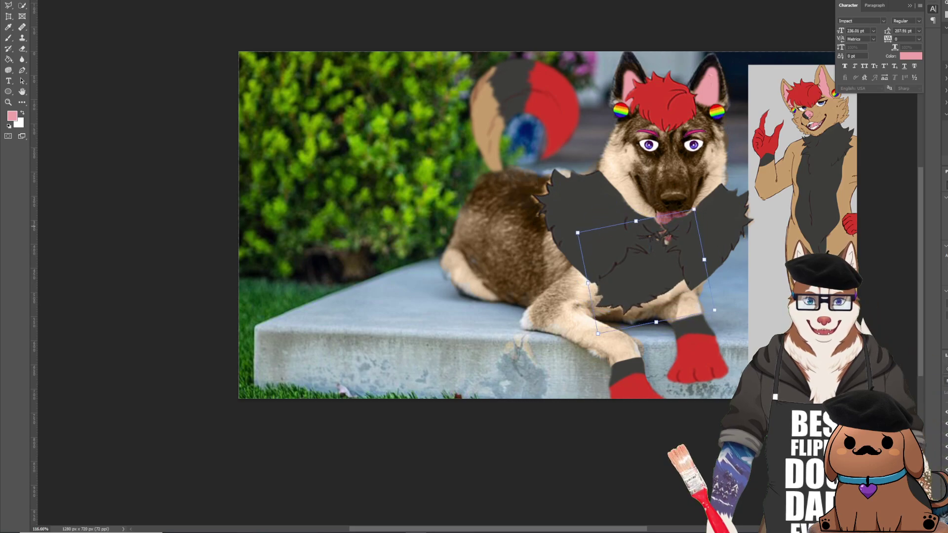
left_click_drag(720, 316, 734, 302)
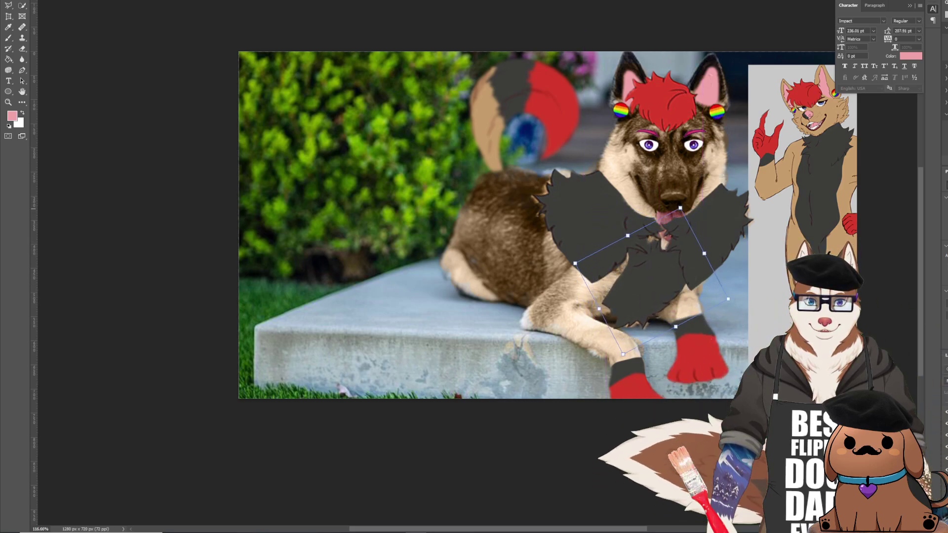
left_click_drag(667, 230, 677, 236)
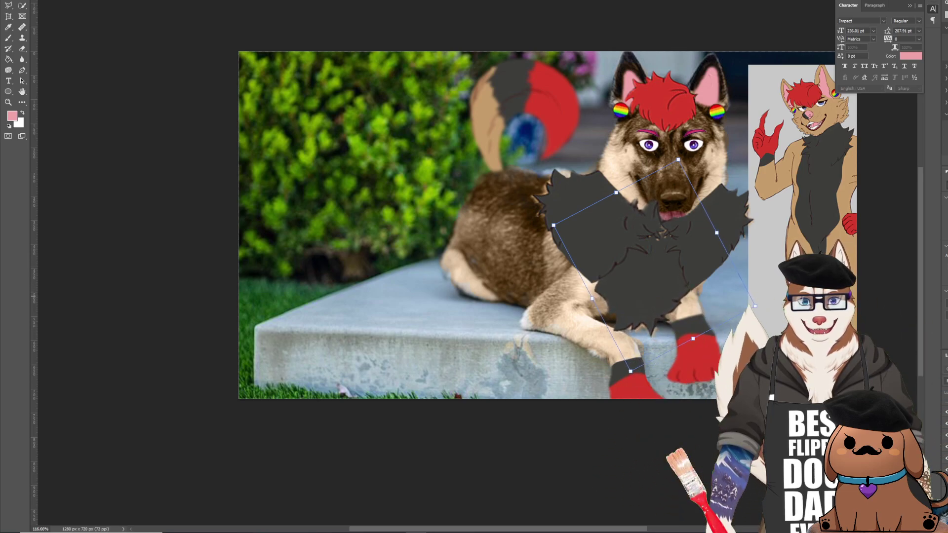
left_click_drag(592, 298, 605, 291)
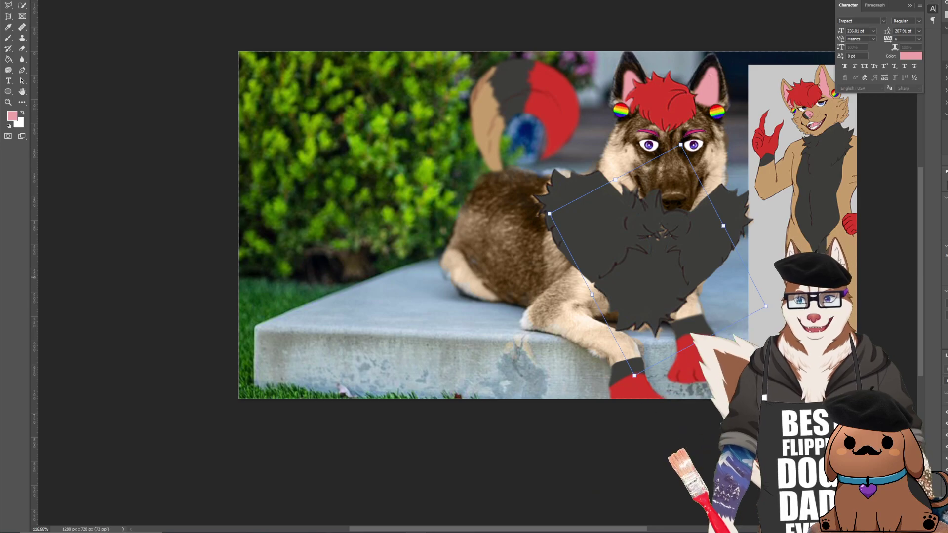
scroll(734, 273, "up", 3)
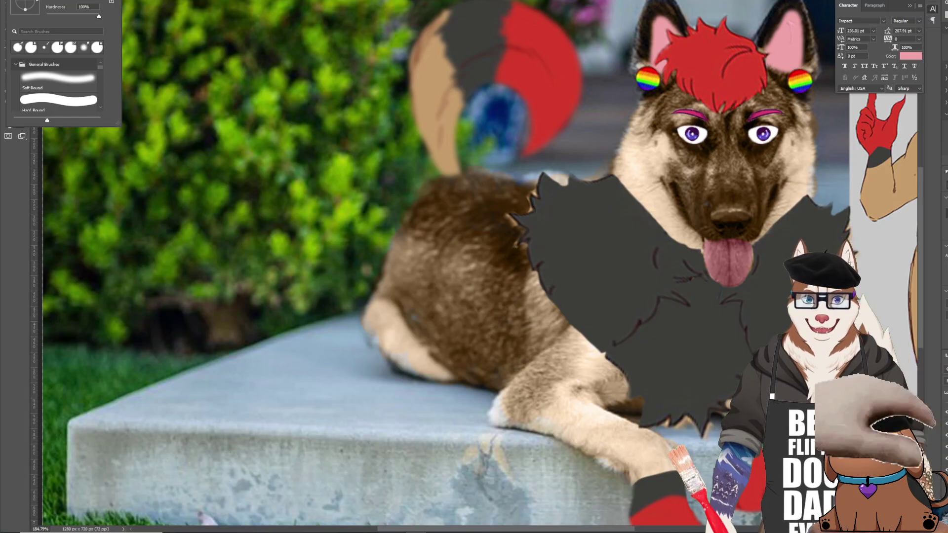
Step: Inspect the dog's red paws and dark chest ruff, checking then dismissing the brush options
key("Escape")
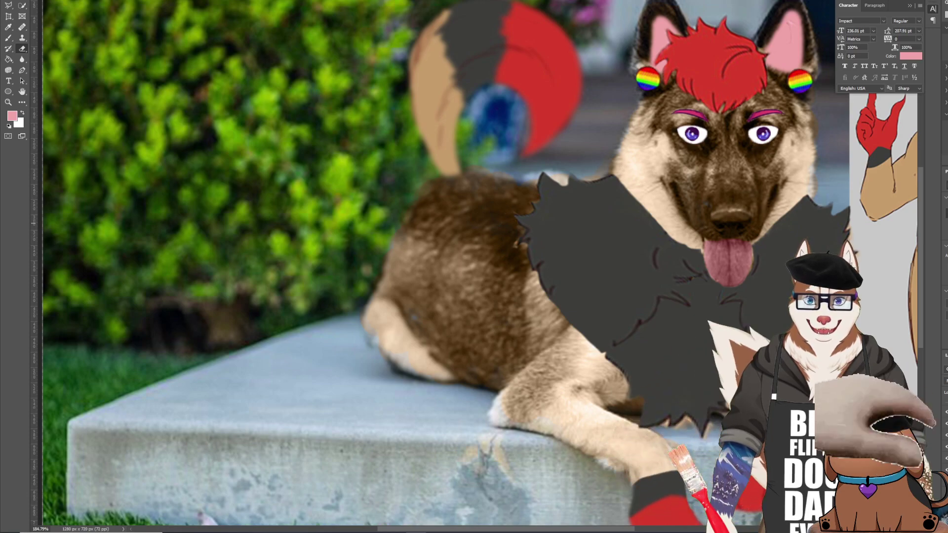
scroll(686, 271, "down", 3)
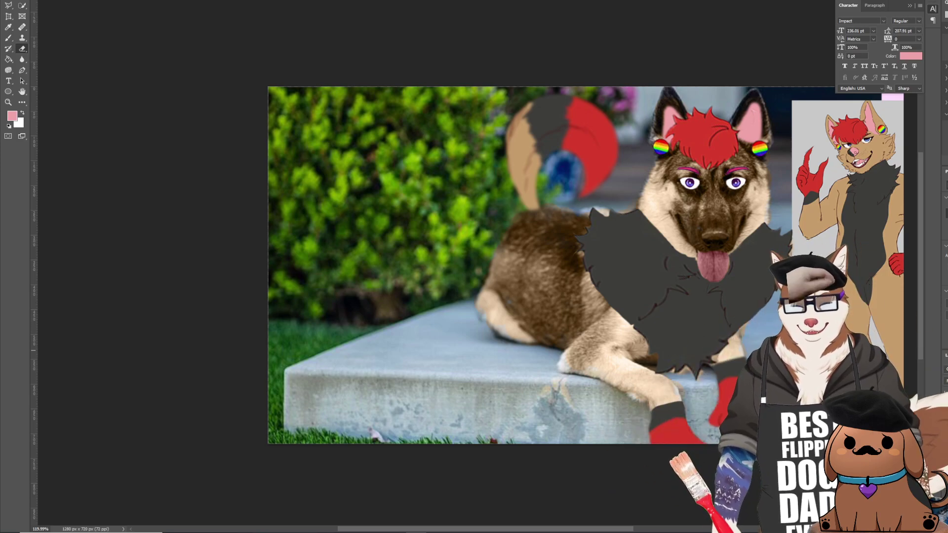
scroll(493, 266, "right", 2)
scroll(494, 267, "right", 2)
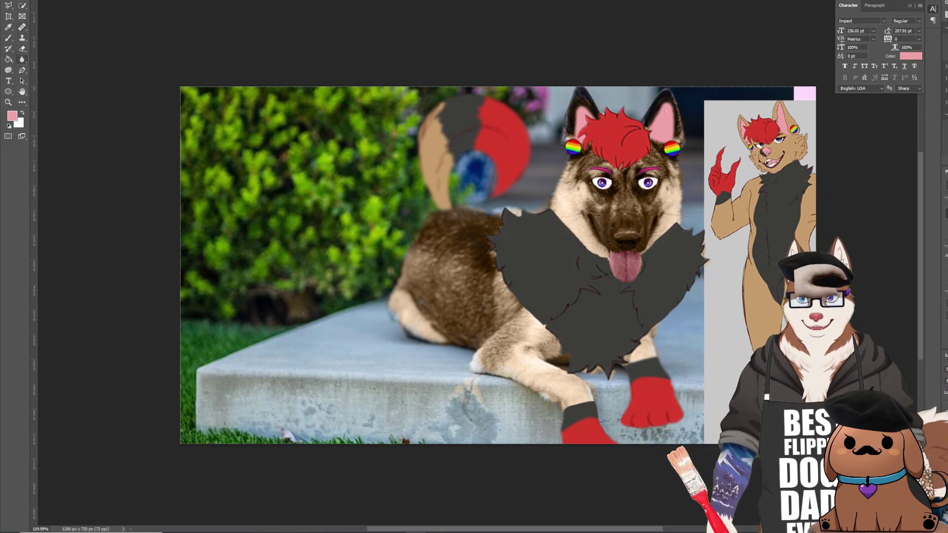
scroll(683, 307, "up", 5)
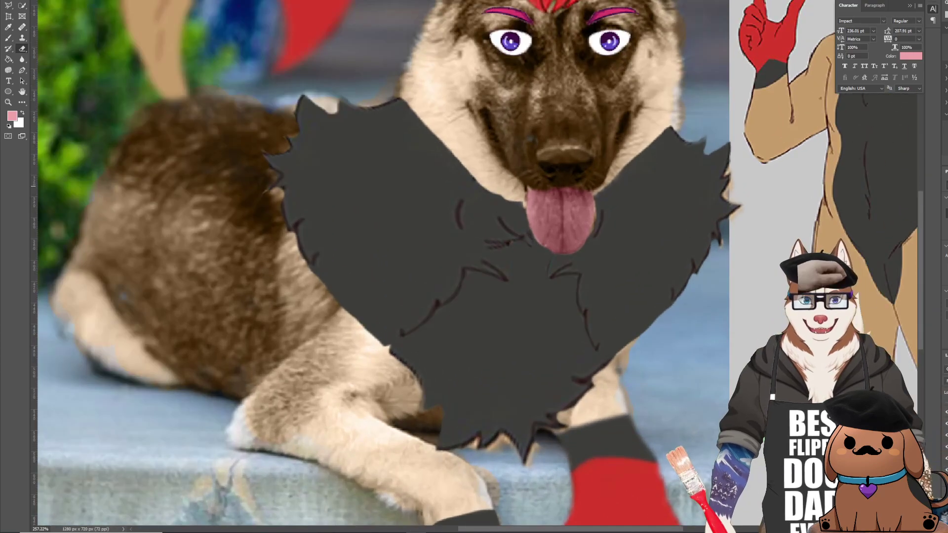
scroll(380, 267, "down", 1)
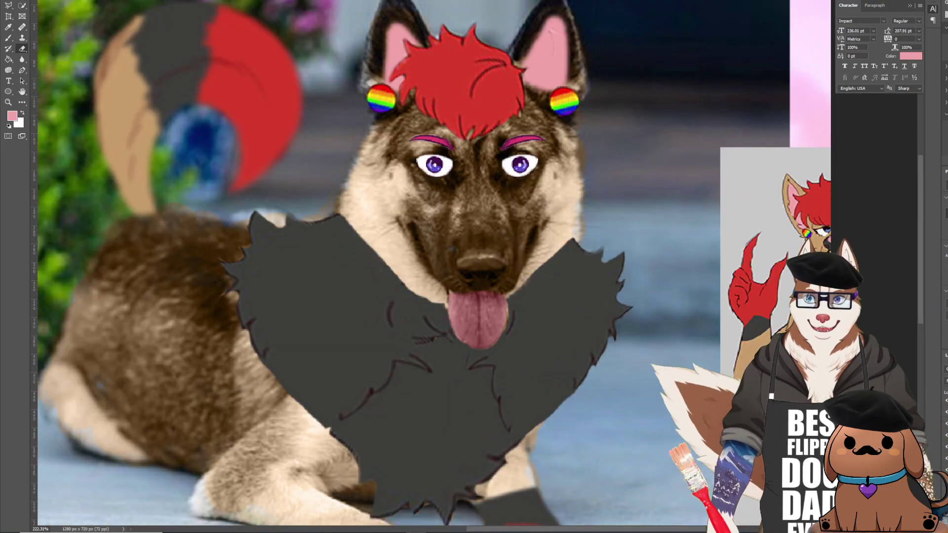
left_click(24, 0)
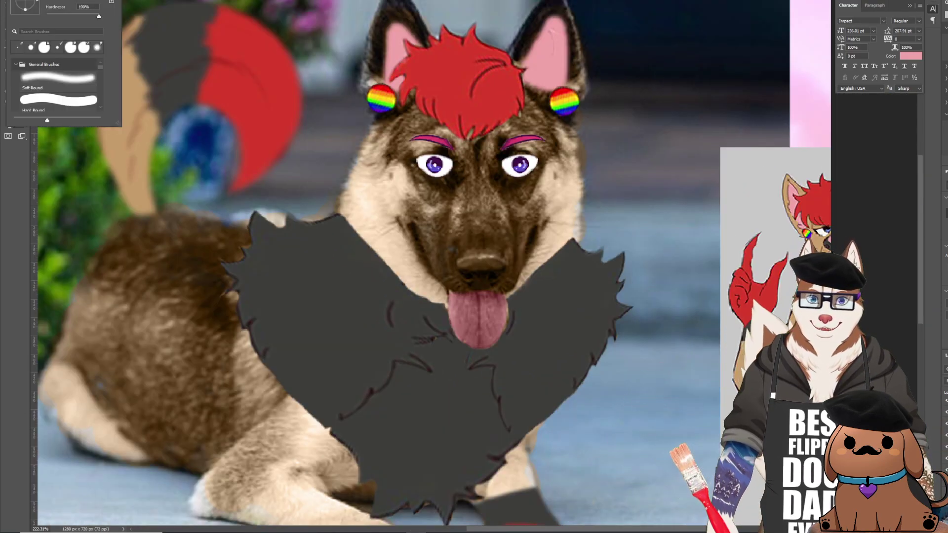
key("Escape")
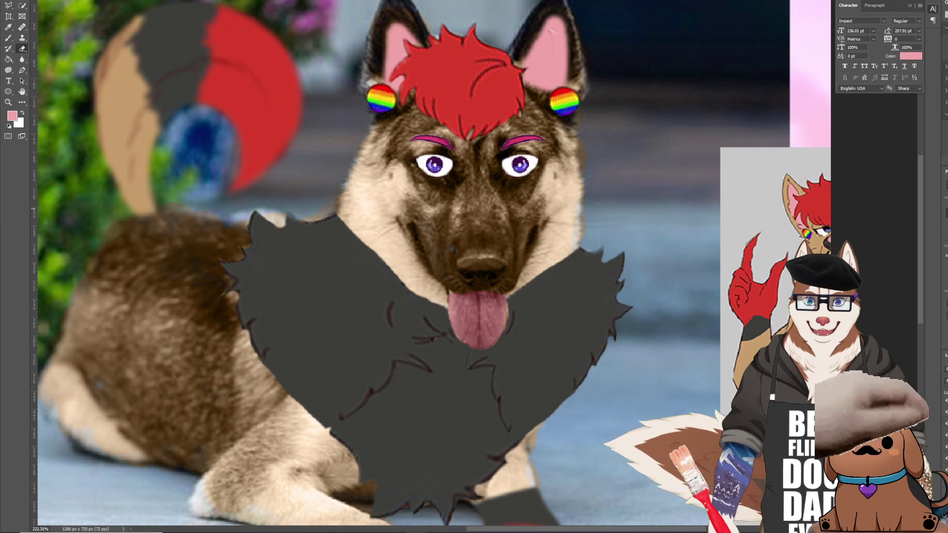
scroll(580, 279, "down", 5)
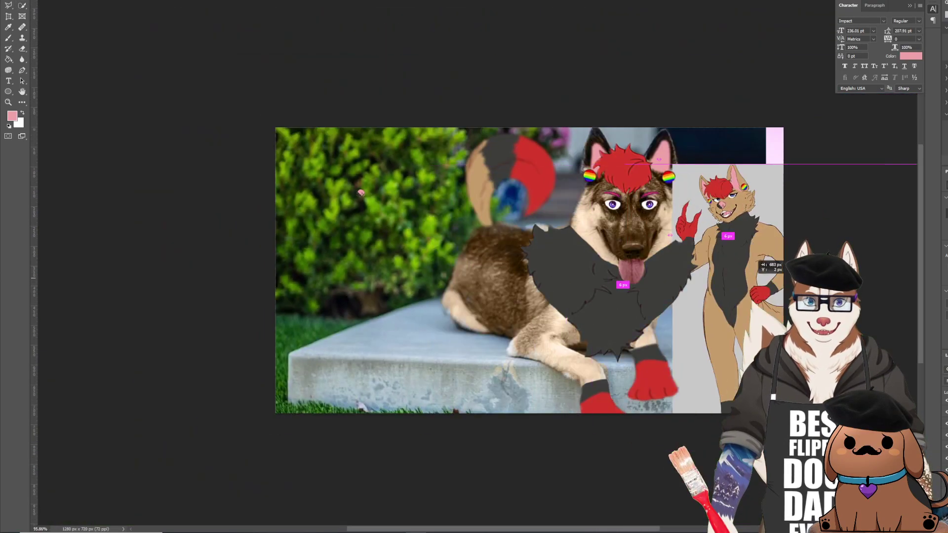
Step: Shift the reference sheet right and set the pink nose nearly upright on the dog's snout
left_click_drag(760, 262, 838, 261)
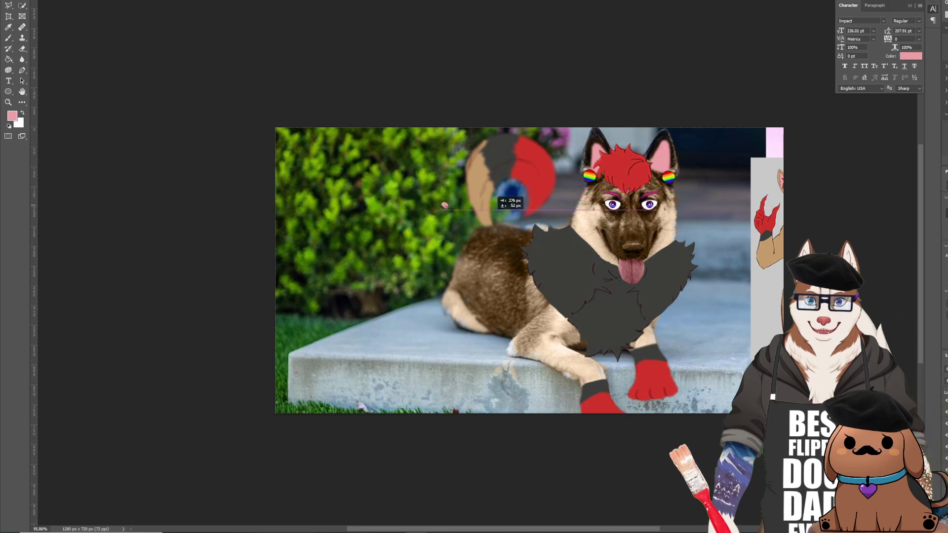
mouse_move(659, 224)
left_mouse_down()
mouse_move(651, 231)
mouse_move(682, 239)
left_mouse_up()
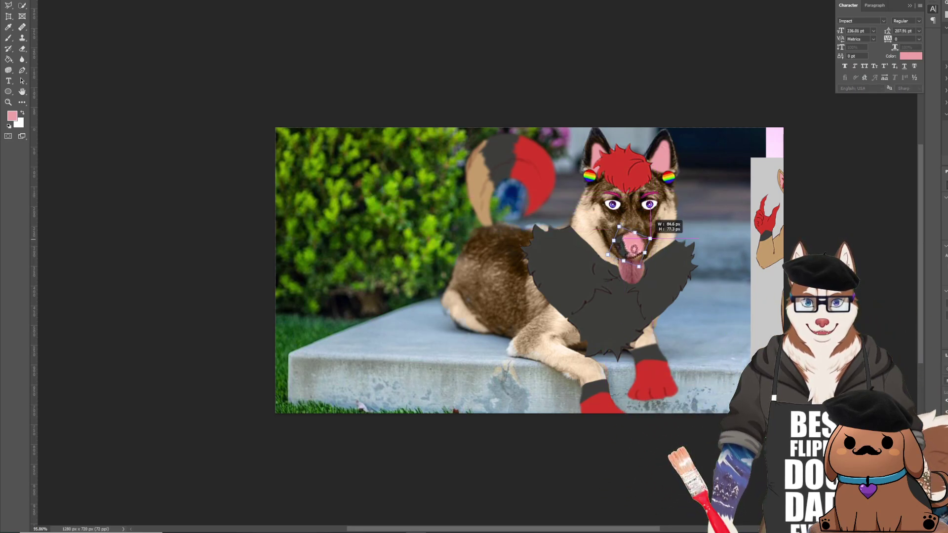
scroll(657, 233, "up", 3)
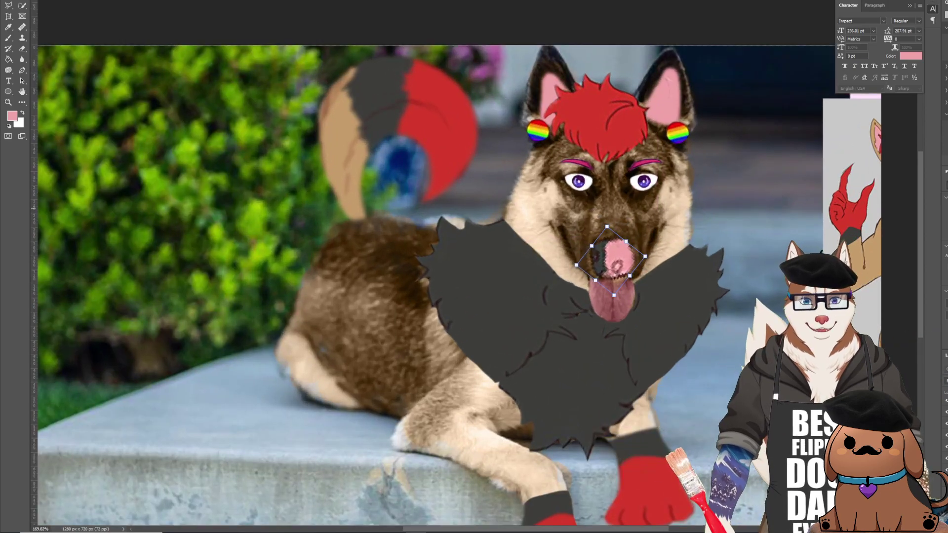
left_click_drag(632, 199, 586, 196)
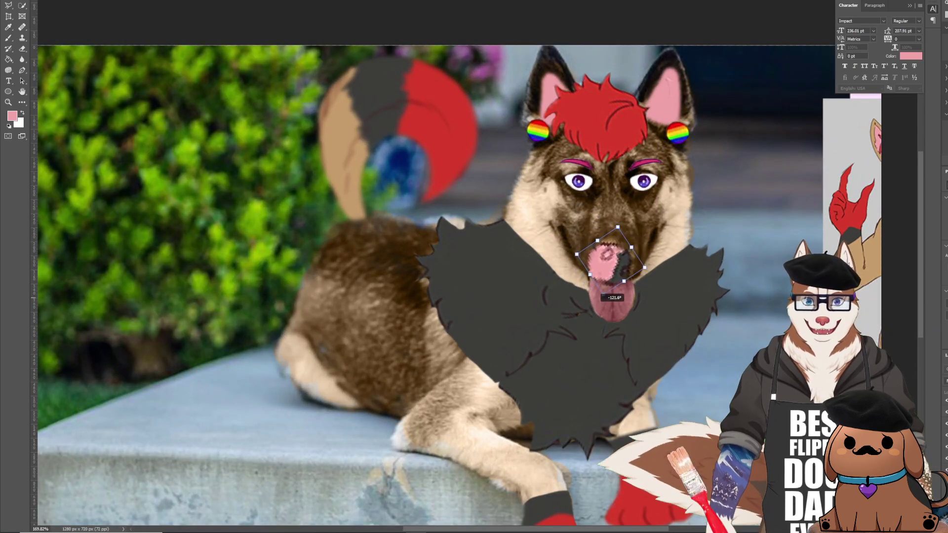
key("Return")
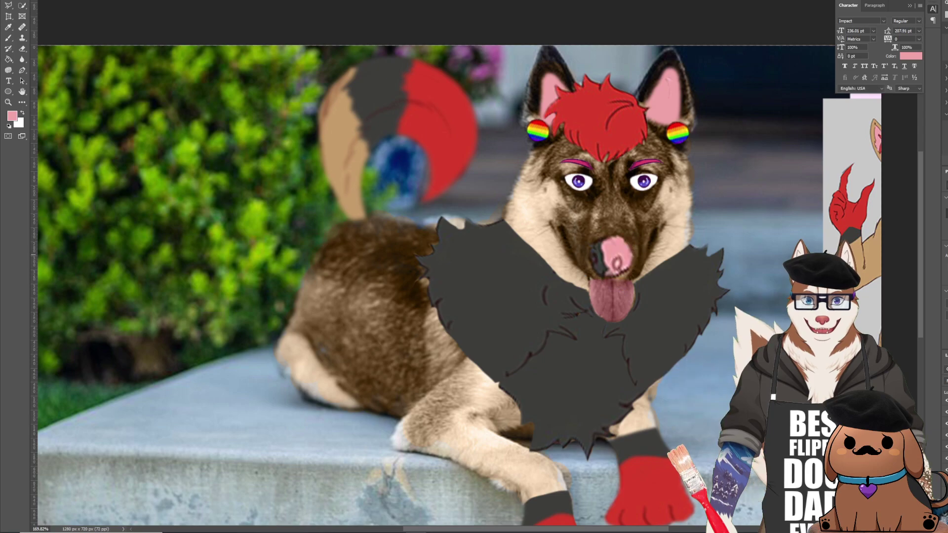
scroll(672, 292, "down", 4)
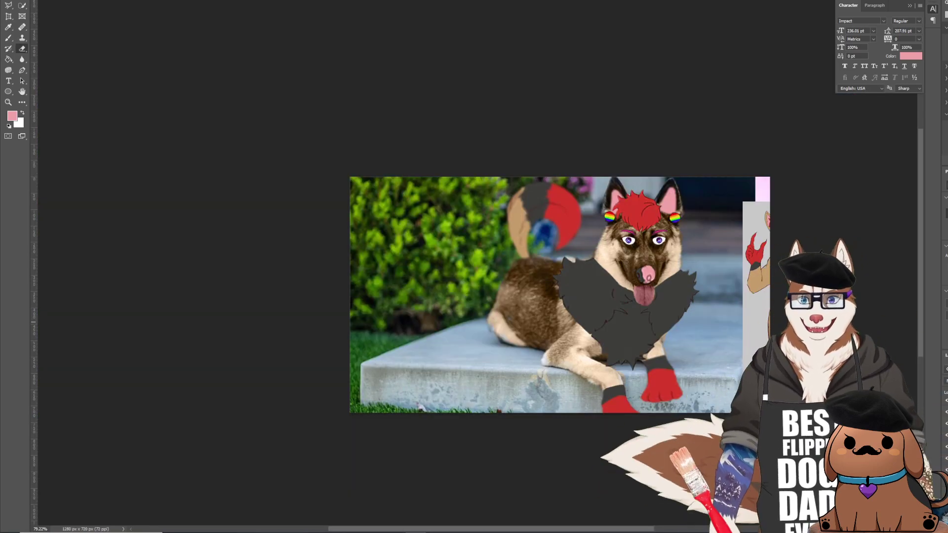
scroll(824, 303, "up", 2)
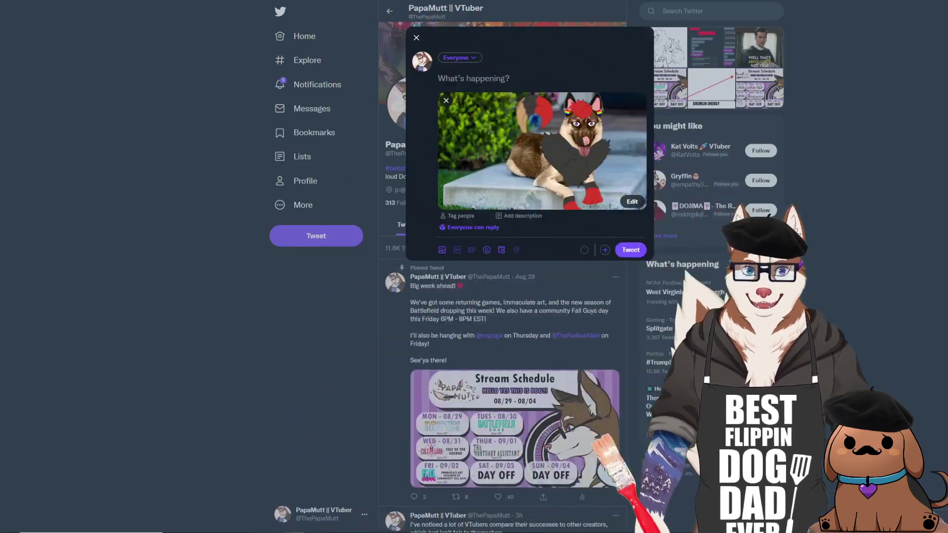
Step: Write the tweet tagging the sona's owner, hoping the 1 for 1 recreation sparks joy, with a sign-off
type("del")
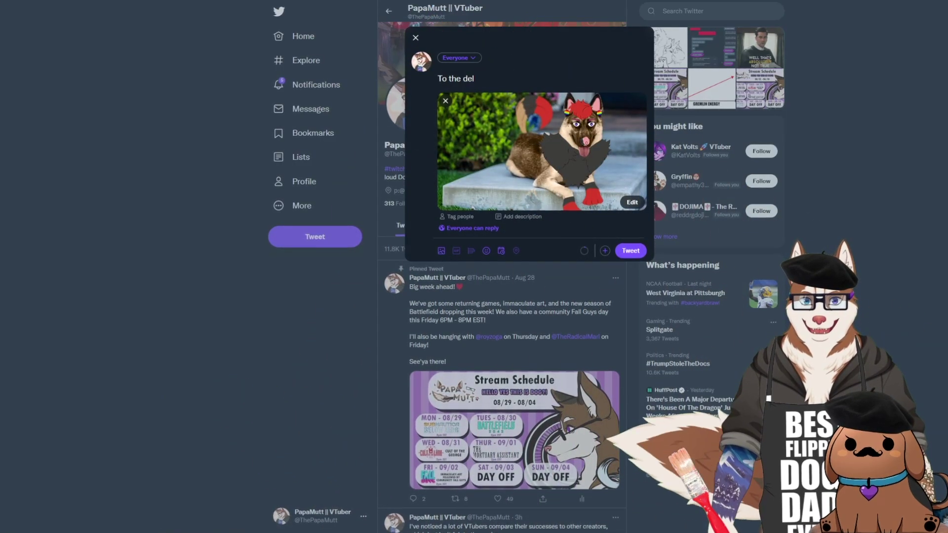
type("ect")
type("iveb")
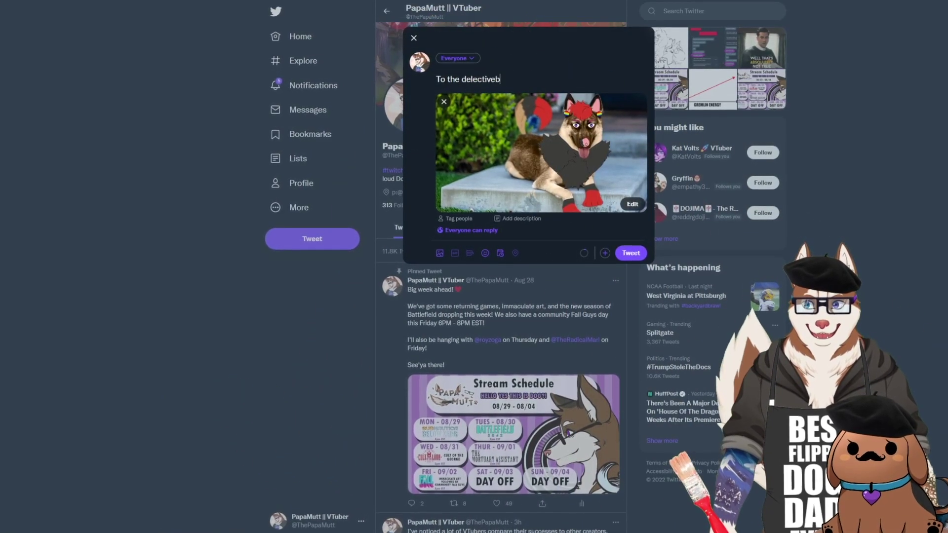
key("BackSpace")
key("BackSpace")
key("BackSpace")
type("ably deligh")
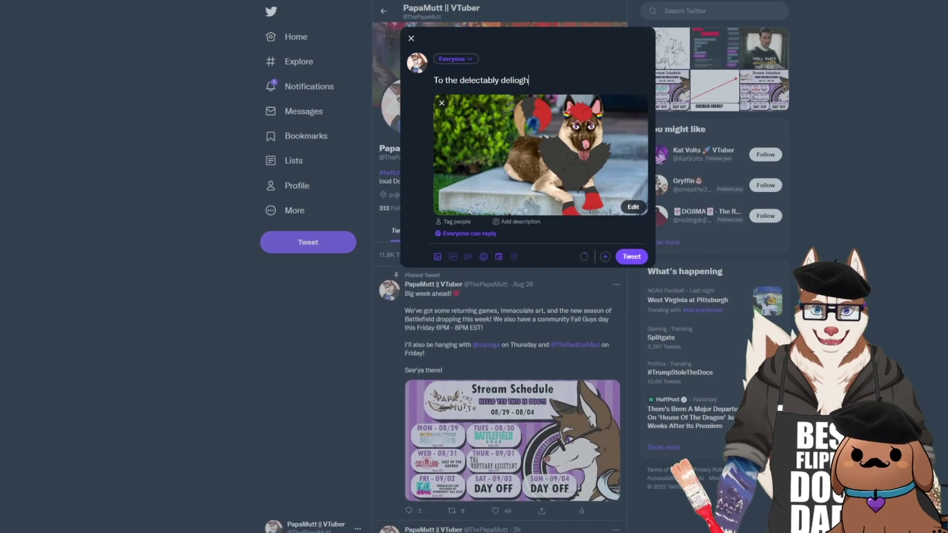
type("tful")
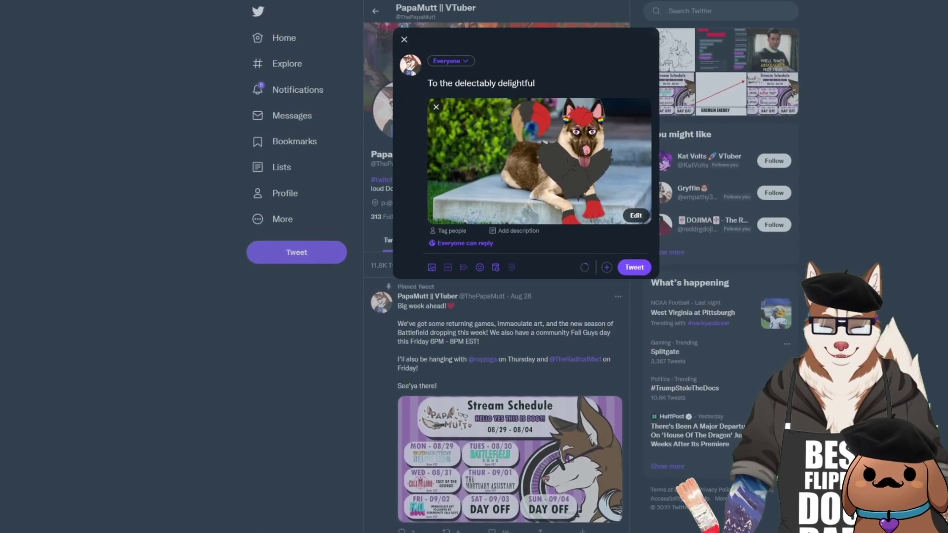
type(" @CoffeeHead709, I hope this perfect 1 ")
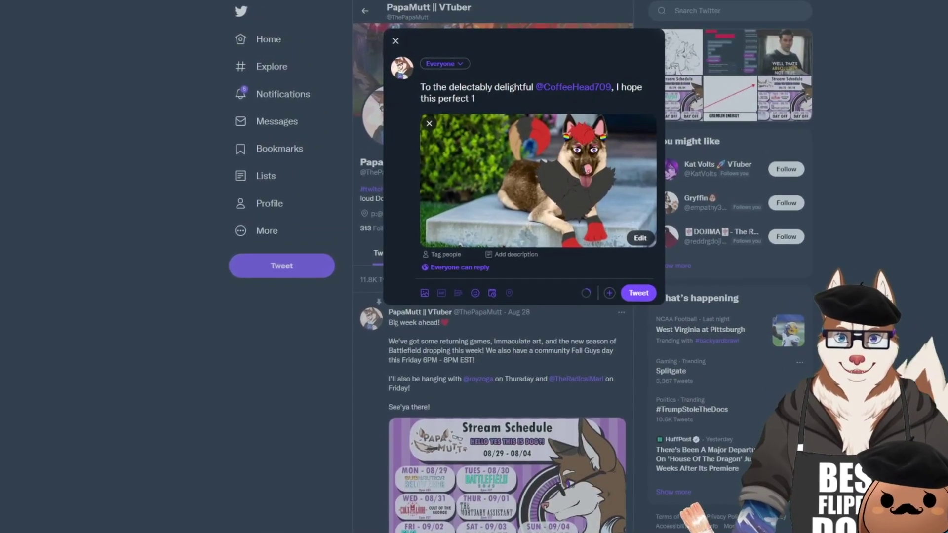
type("for")
type(" 1 ")
type("recf")
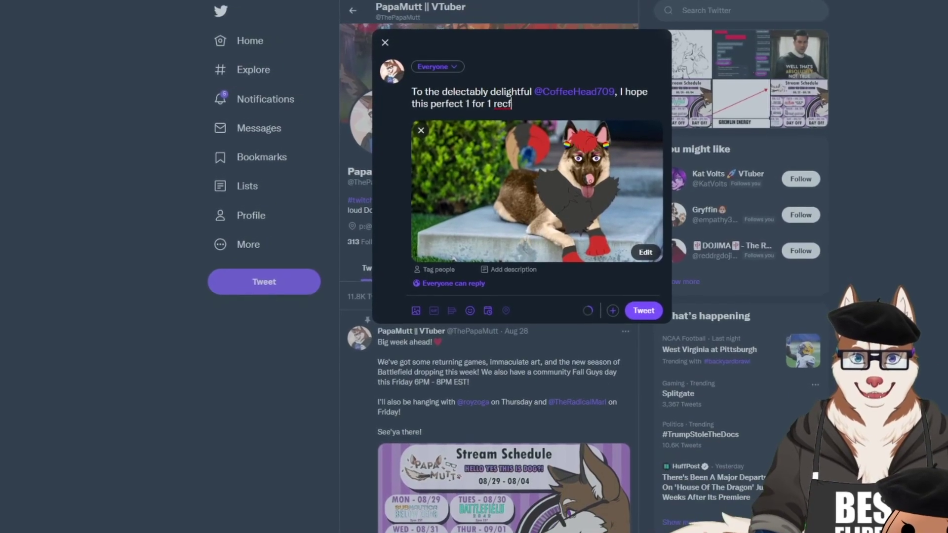
key("BackSpace")
type("reation of your so")
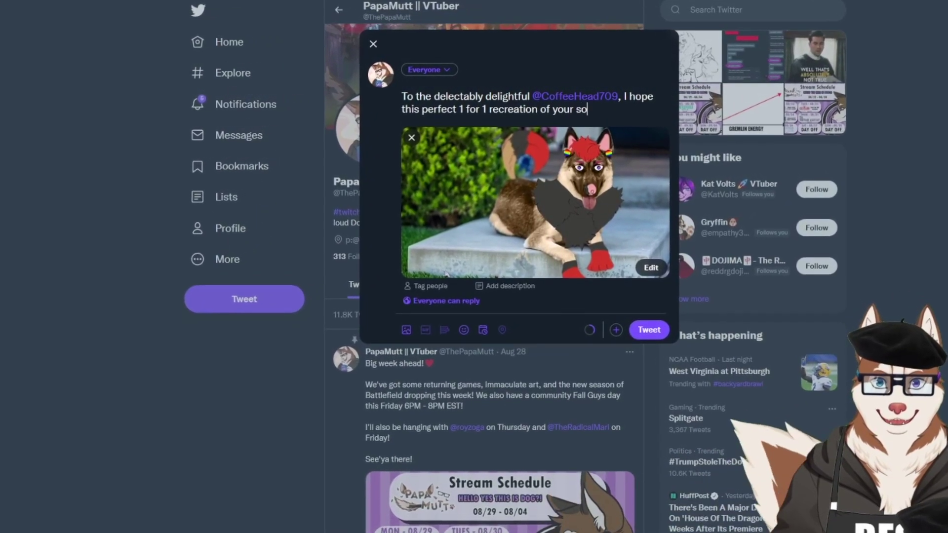
type("na sparks joy. ")
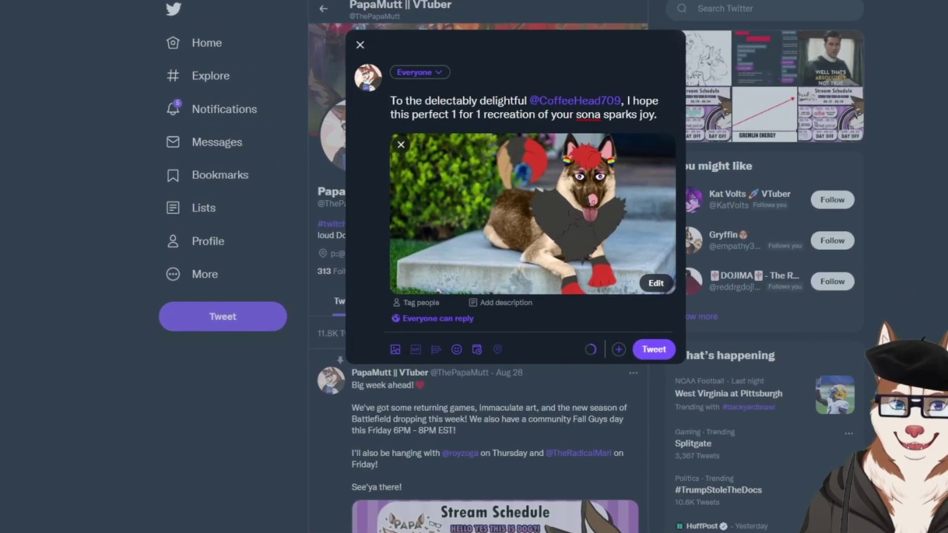
type("May this")
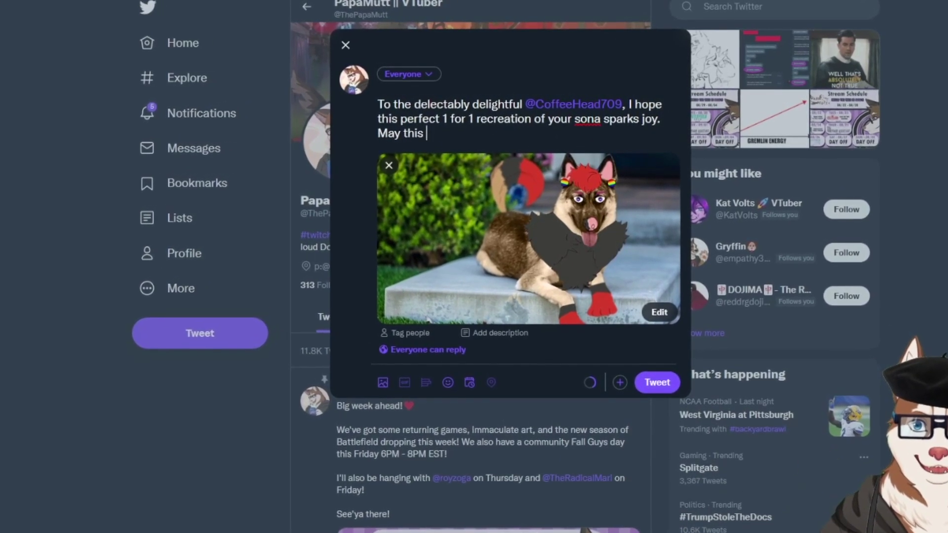
type(" concept art be wha")
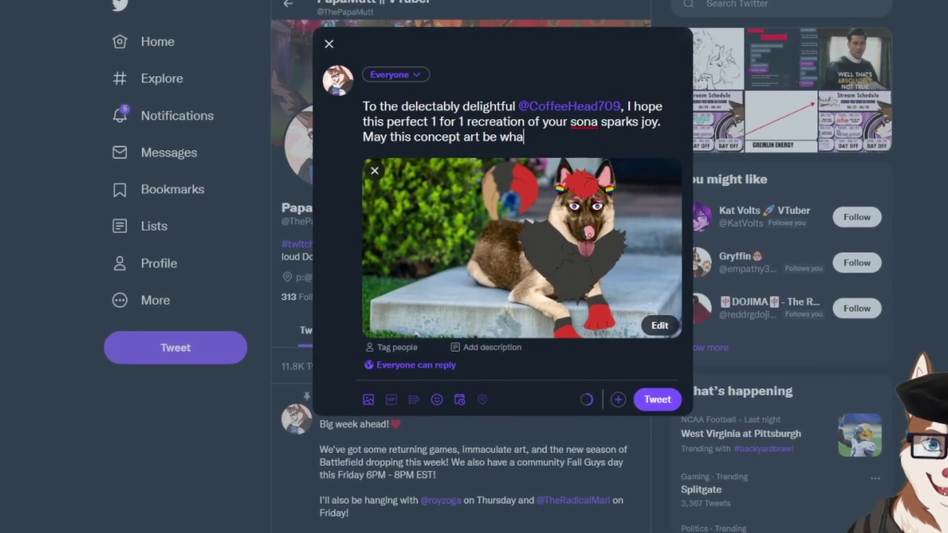
type("t guides you for ye")
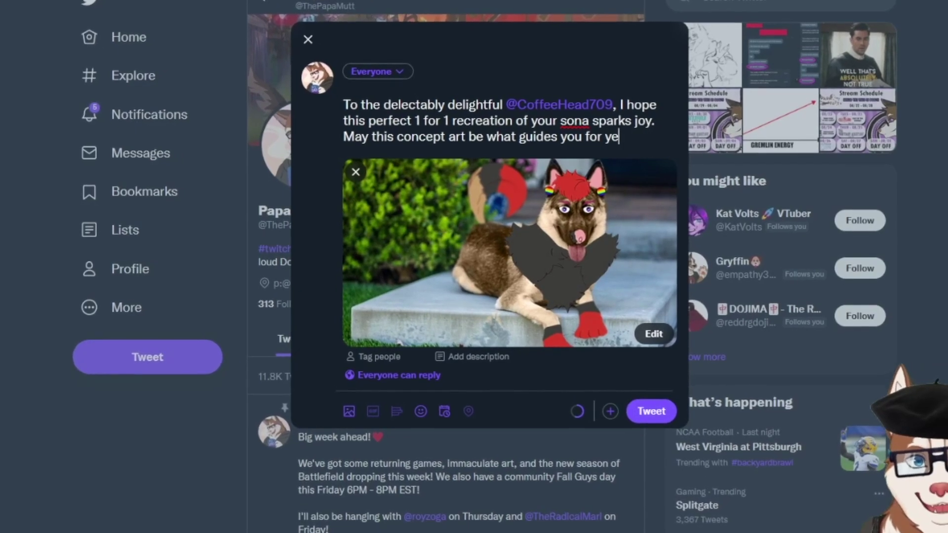
type("ars to come")
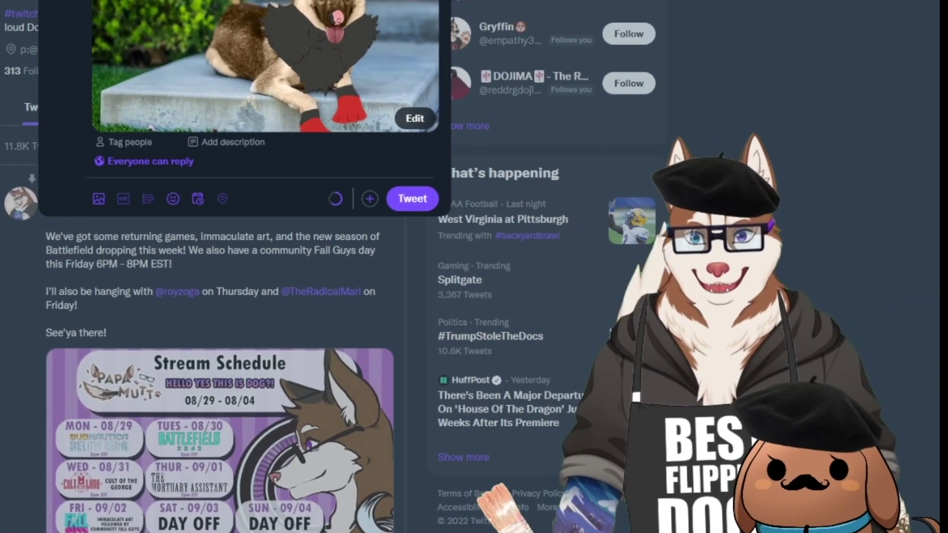
type(".")
key("Return")
key("Return")
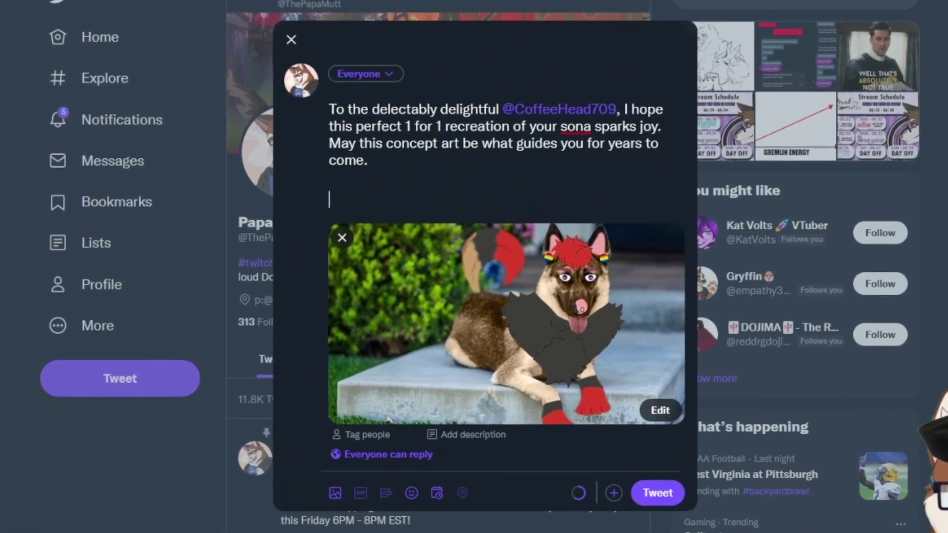
type("Sincerely yours, P")
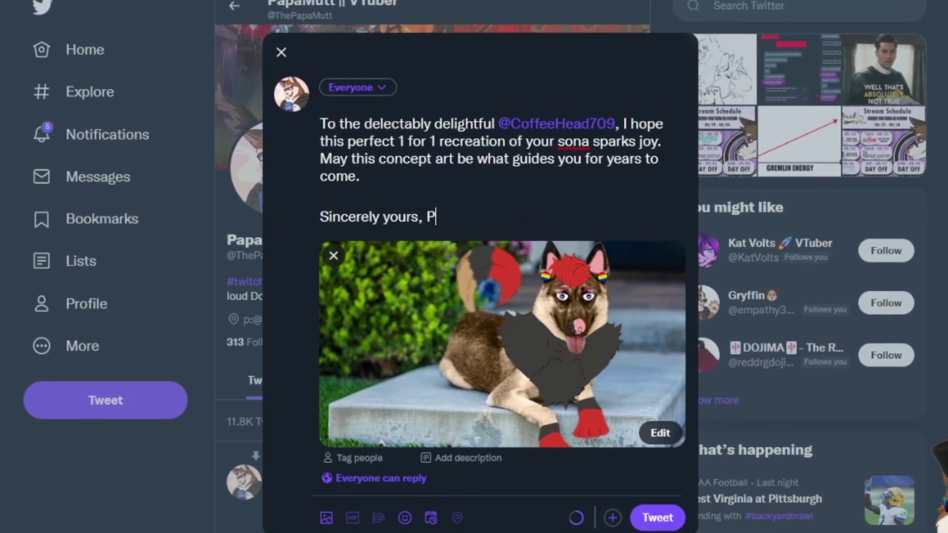
type("apaMutt")
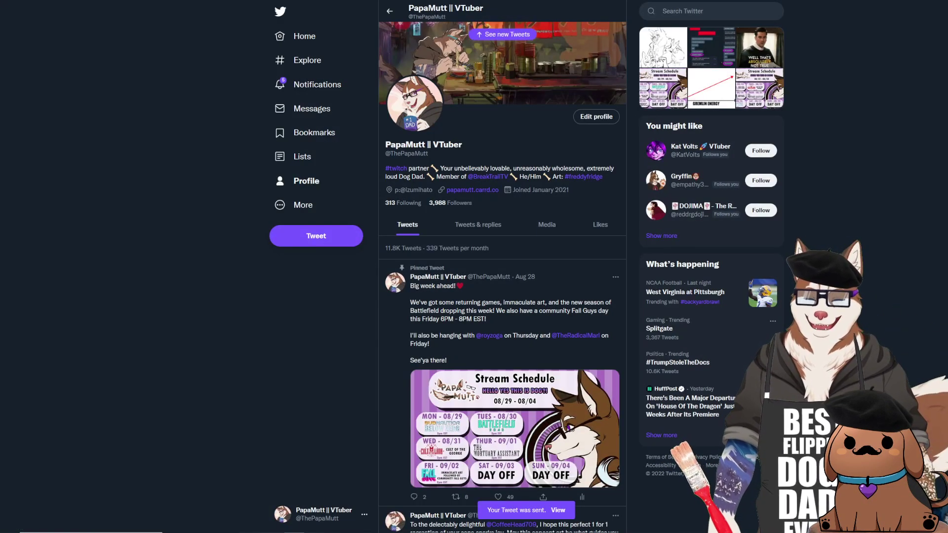
Step: Open the sent tweet from the 'Your Tweet was sent' notification to read its replies
left_click(558, 510)
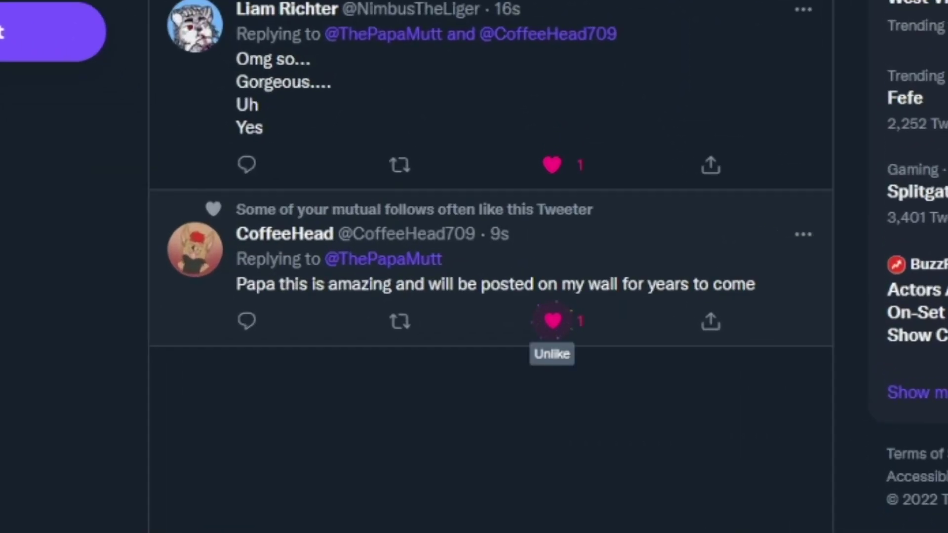